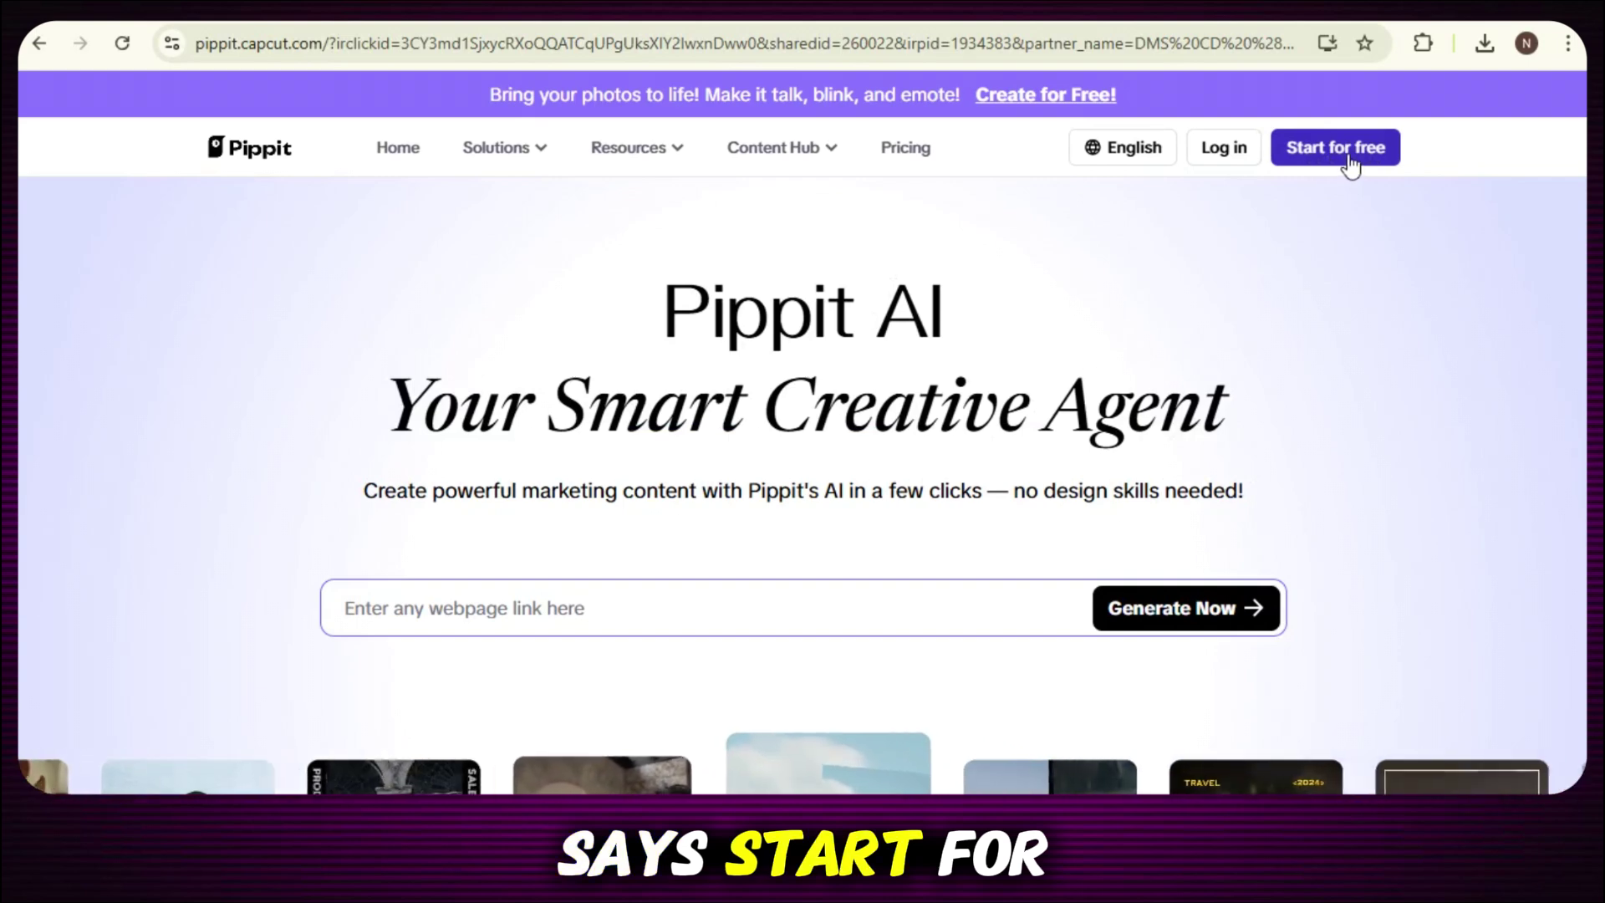
Start Pippit for free and look over the home page's creation tools and trending TikTok templates.
left_click(1330, 162)
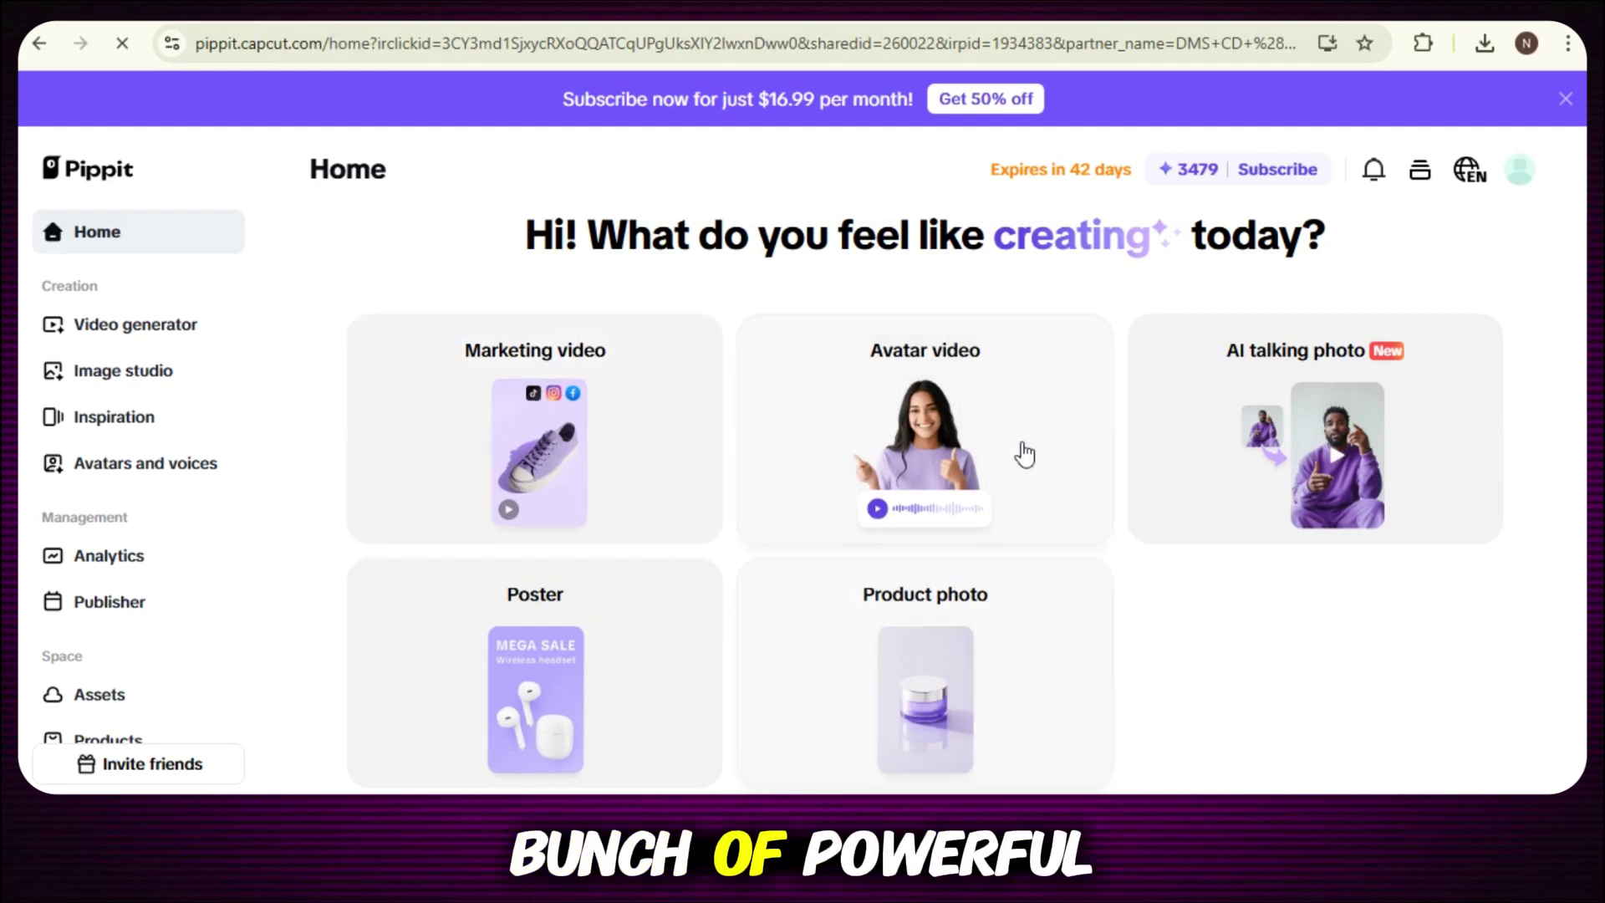
key("ctrl+minus")
scroll(1010, 500, "down", 5)
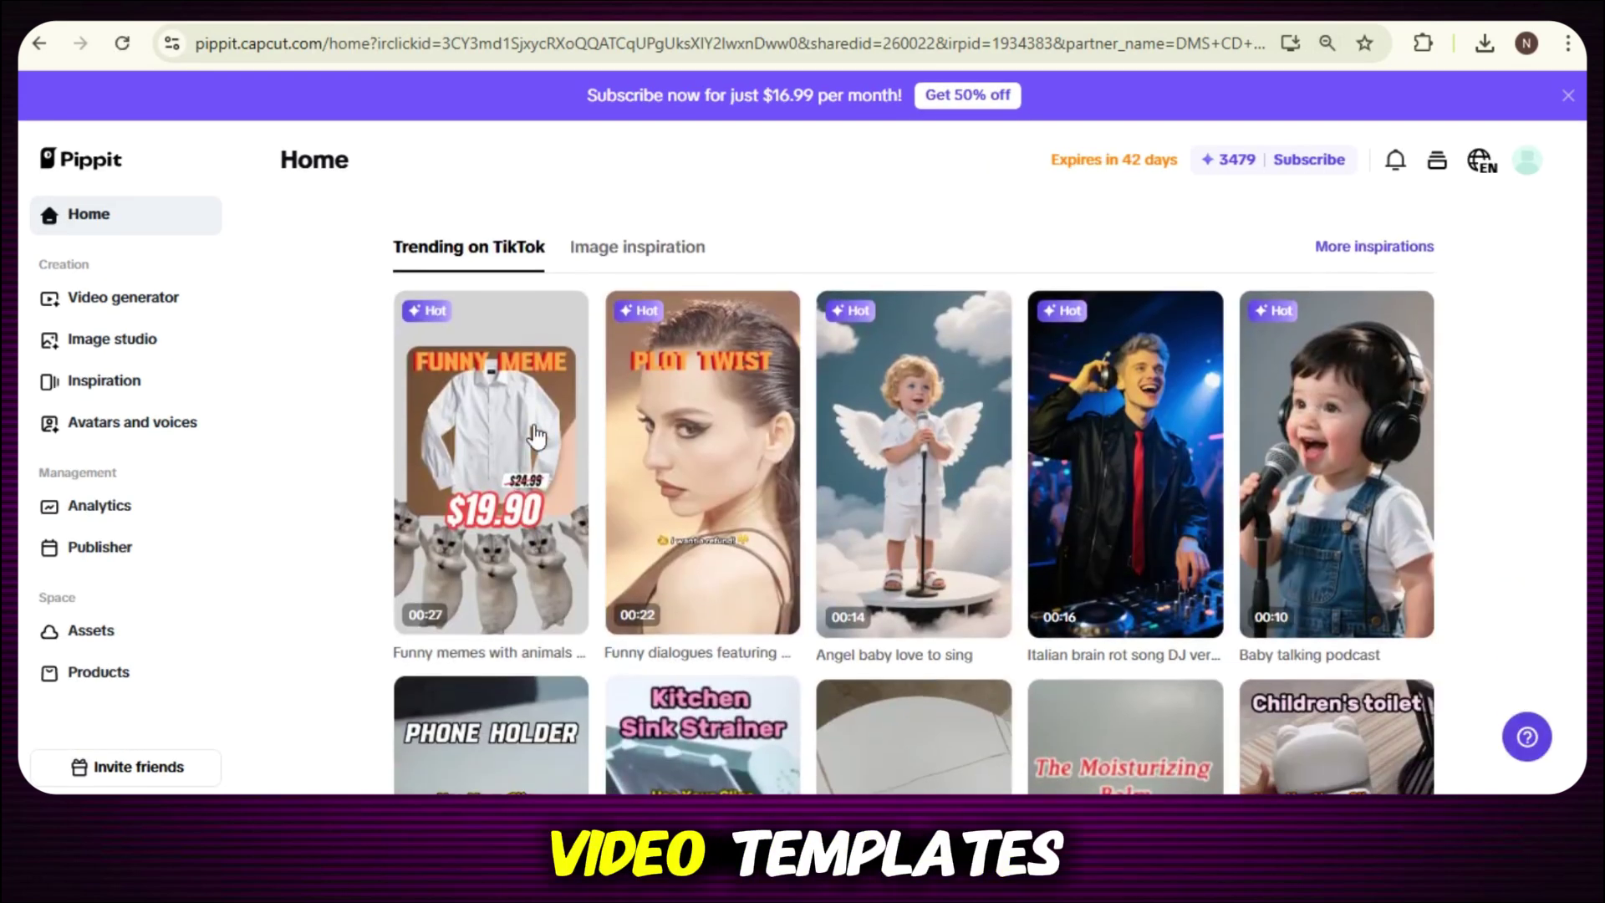
scroll(472, 561, "down", 3)
scroll(456, 485, "up", 10)
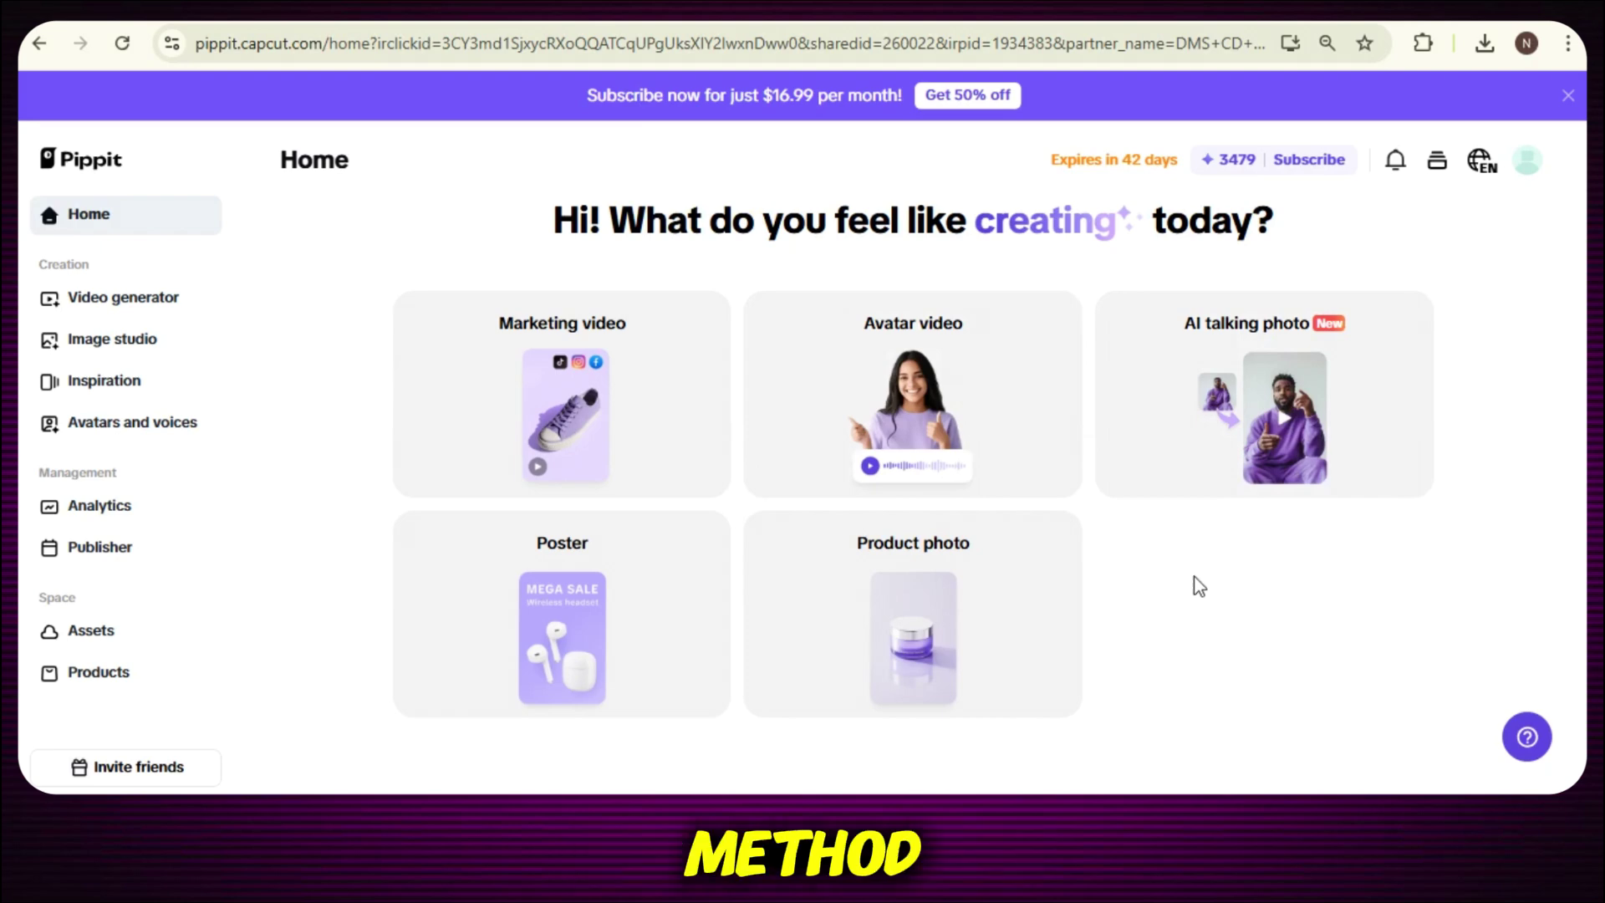
Start an avatar video, browse the recommended avatars and their filters, and apply the "Grace in the sunshine room" avatar.
left_click(907, 391)
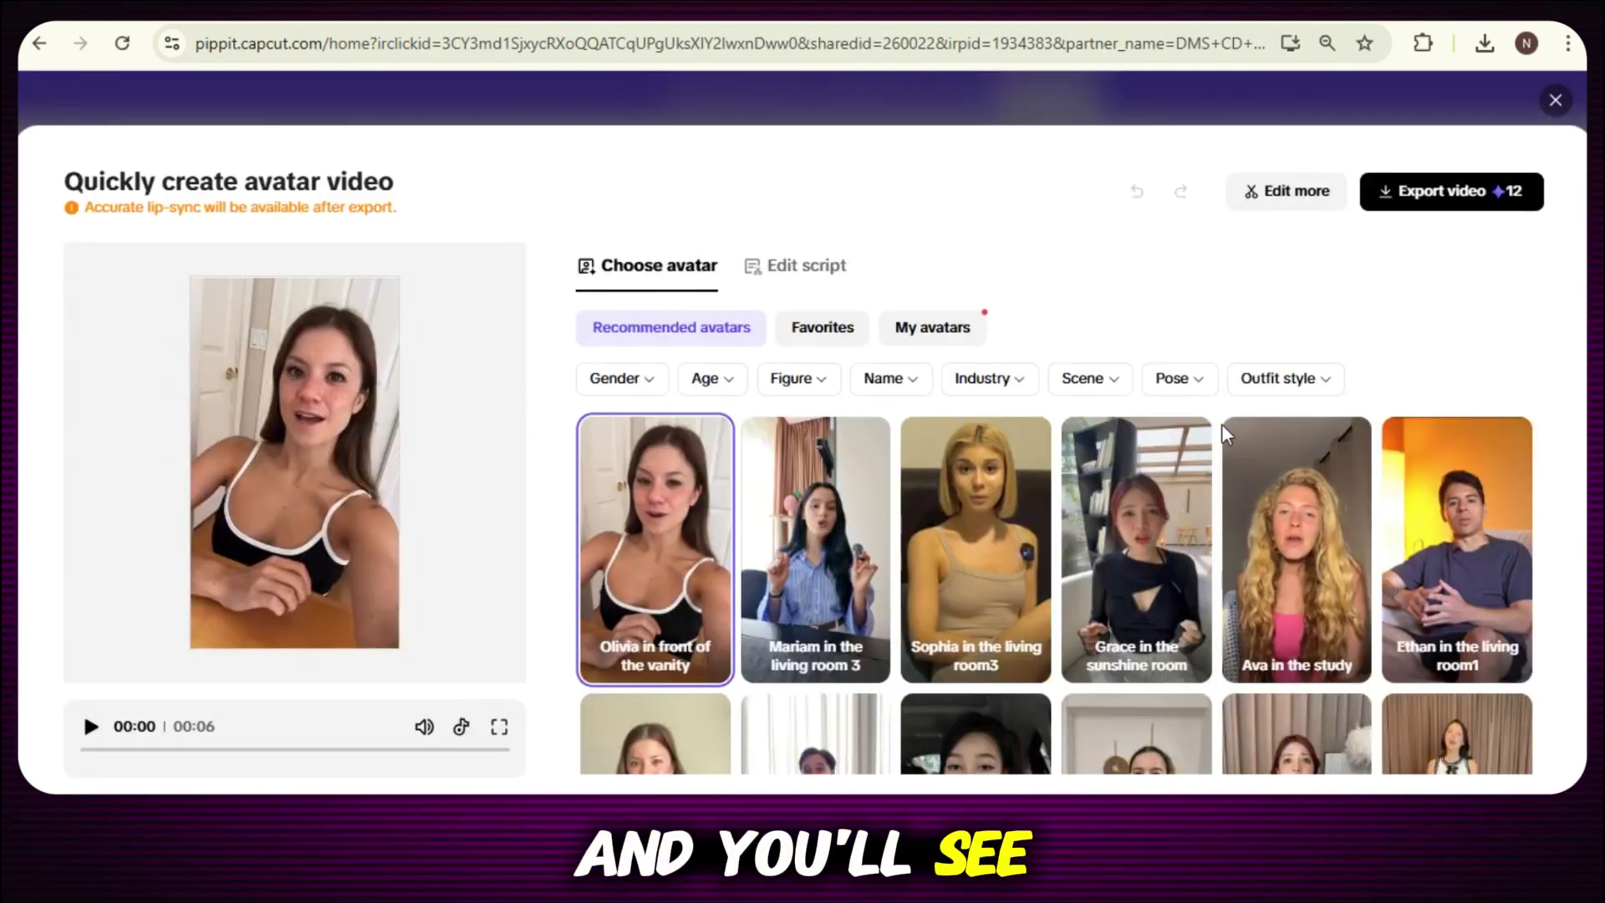
scroll(1221, 424, "down", 10)
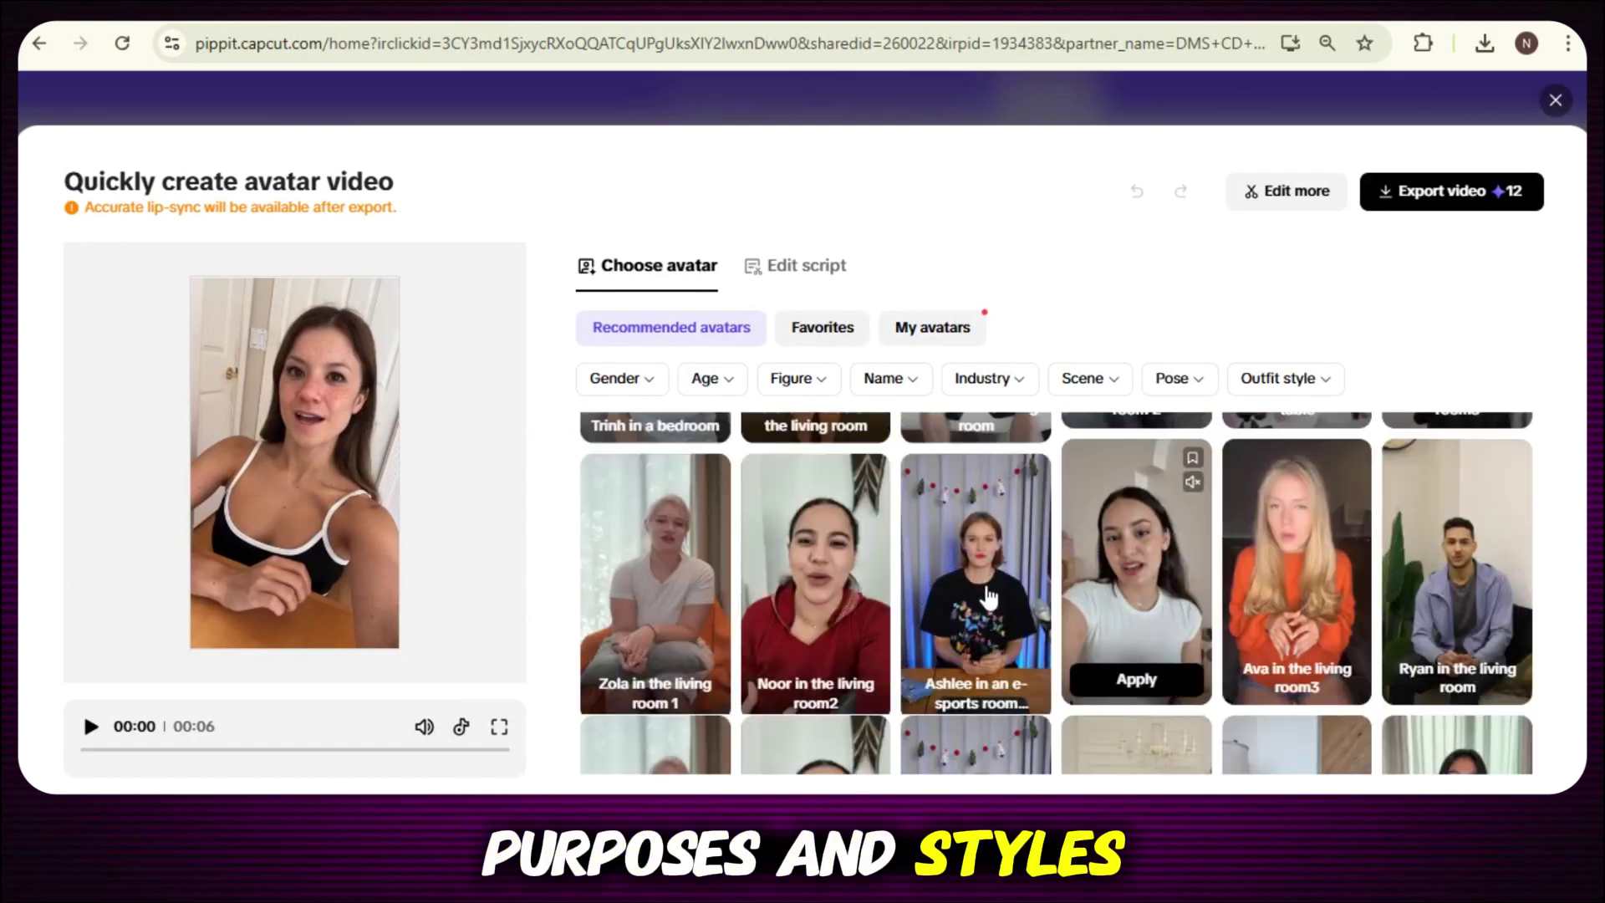
scroll(989, 595, "up", 10)
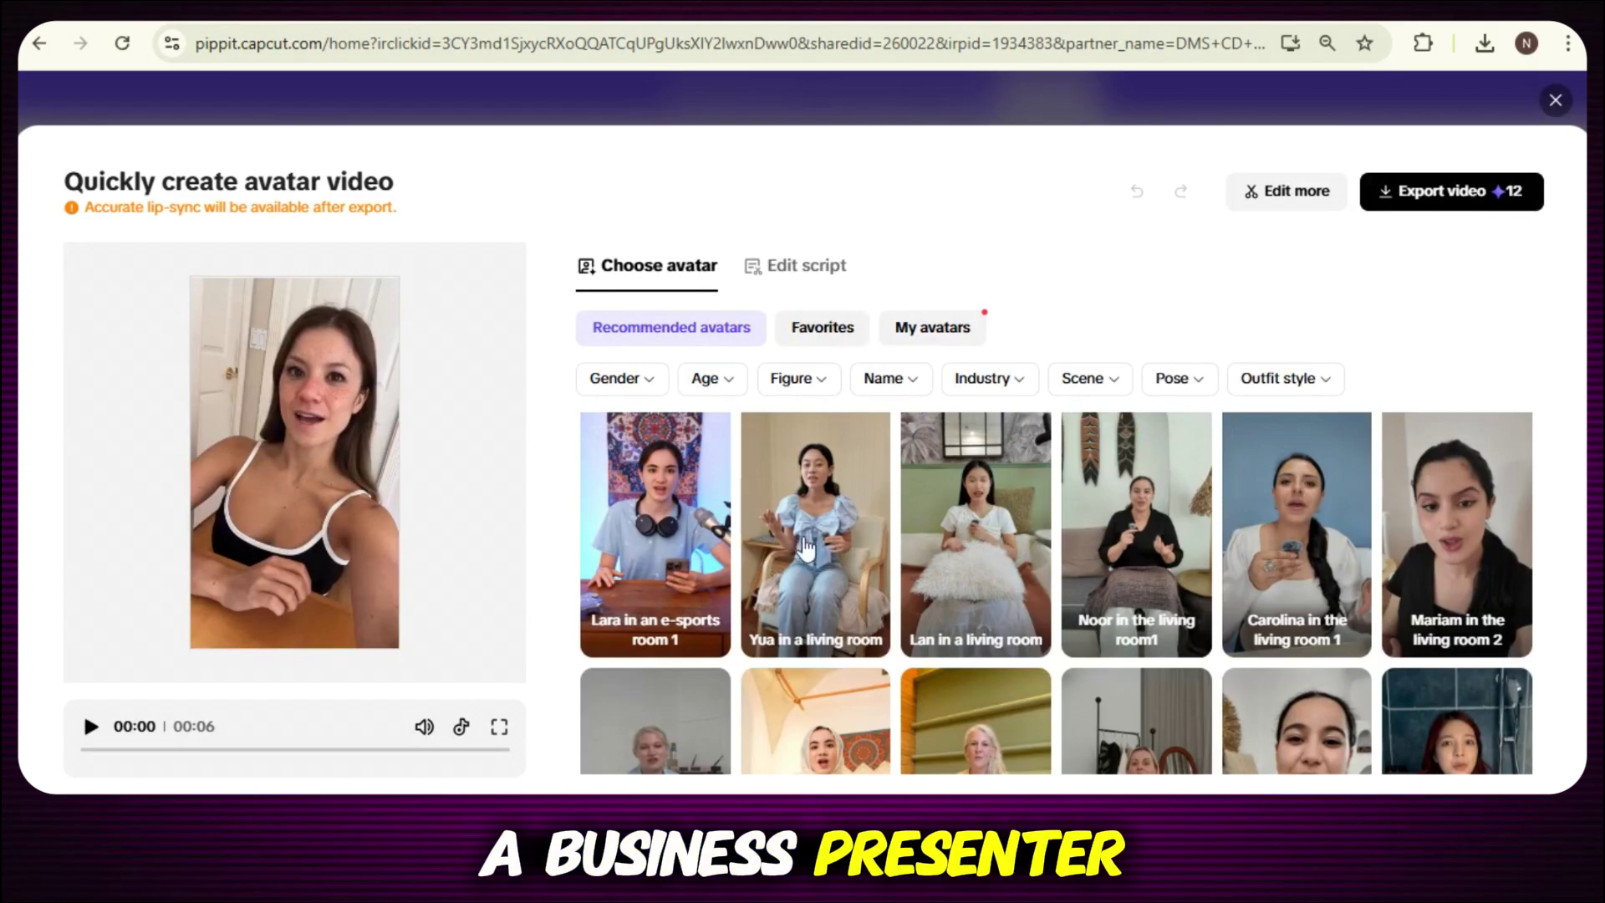
scroll(804, 547, "down", 3)
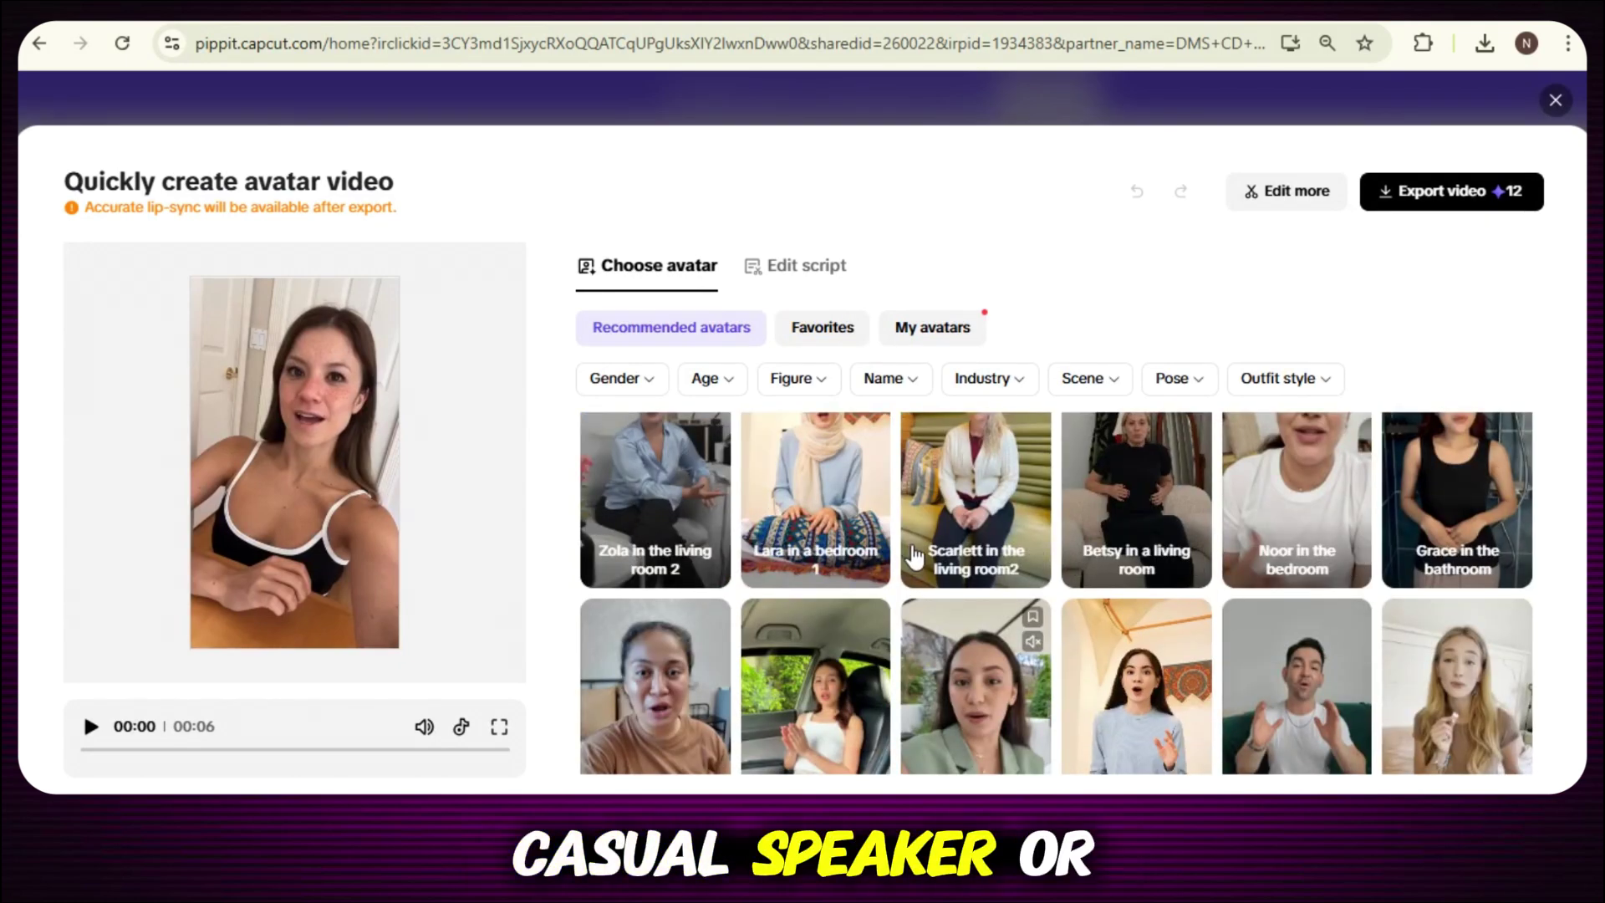
scroll(1228, 577, "down", 3)
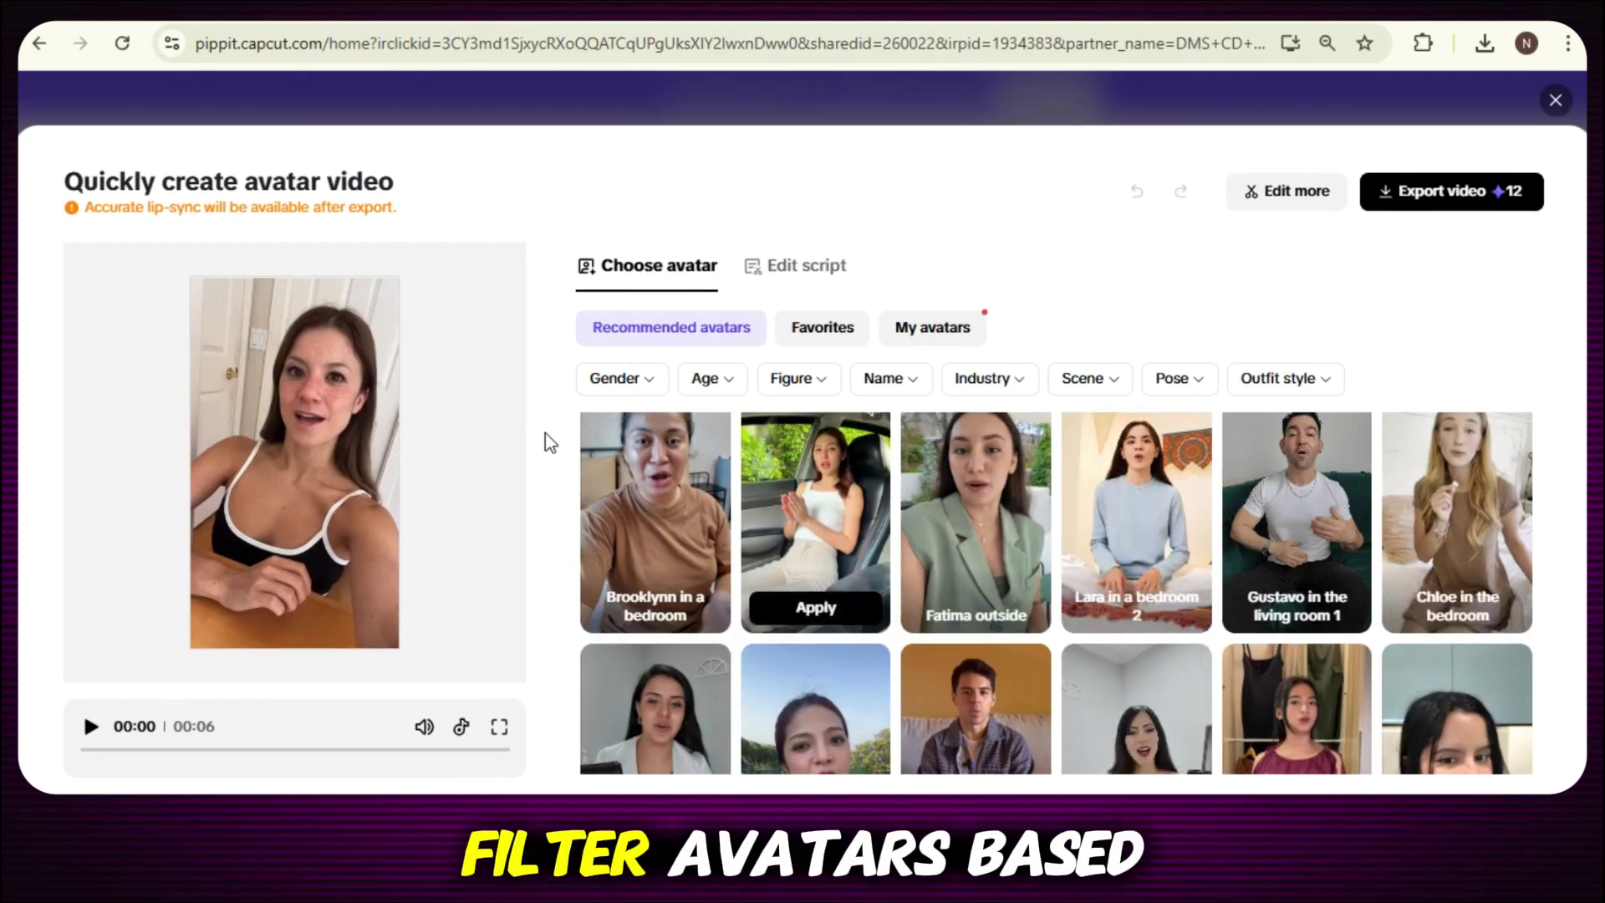
left_click(632, 384)
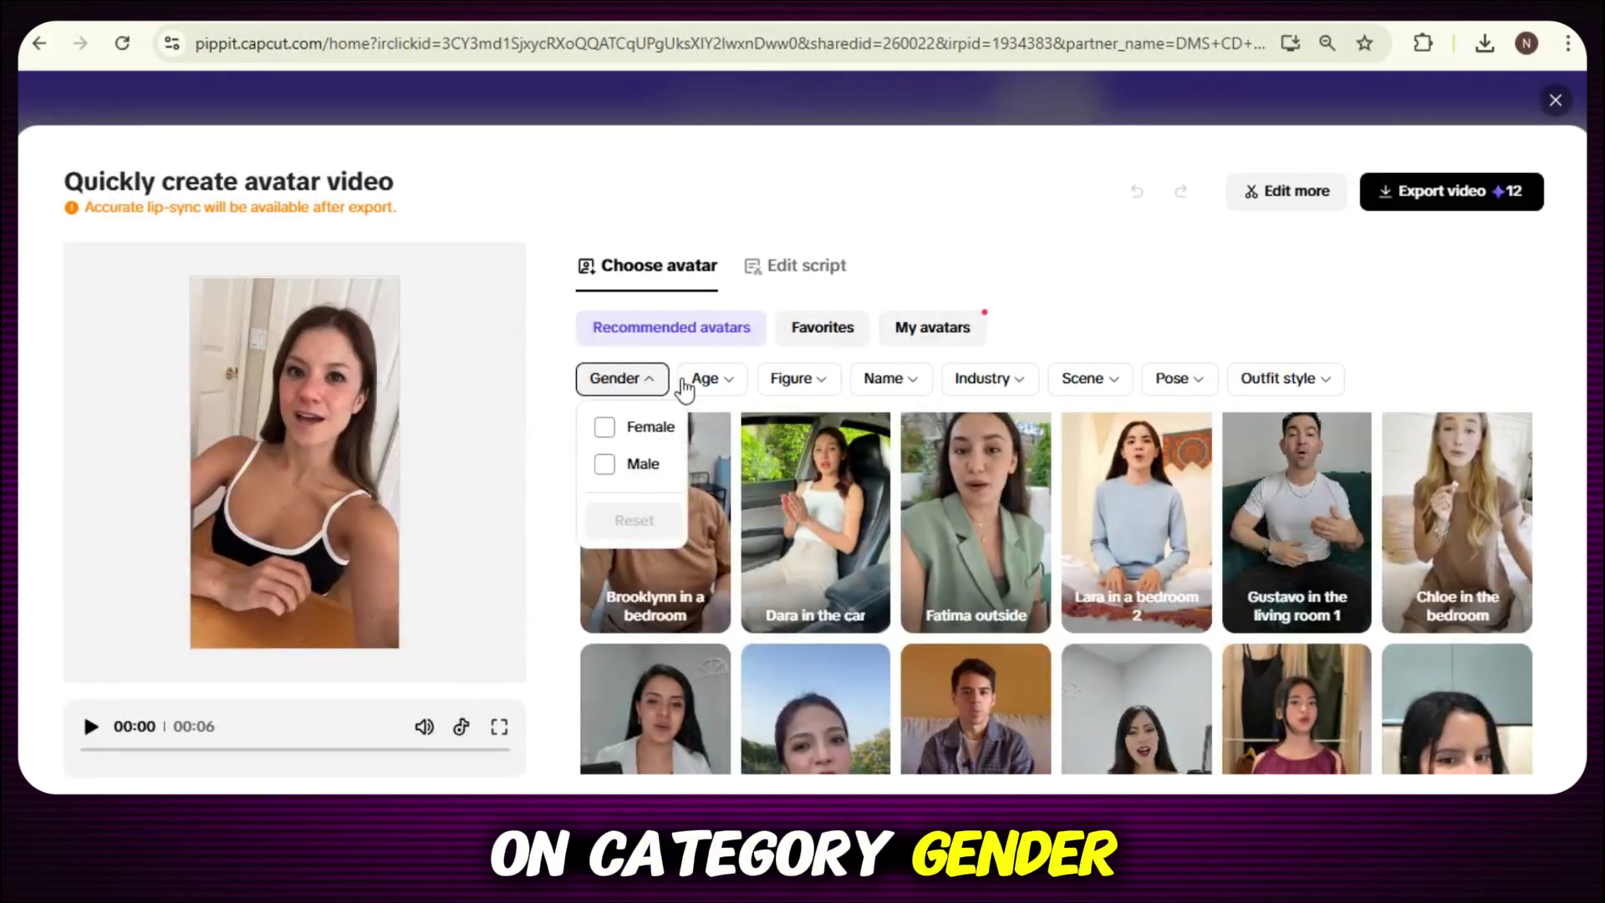
left_click(984, 381)
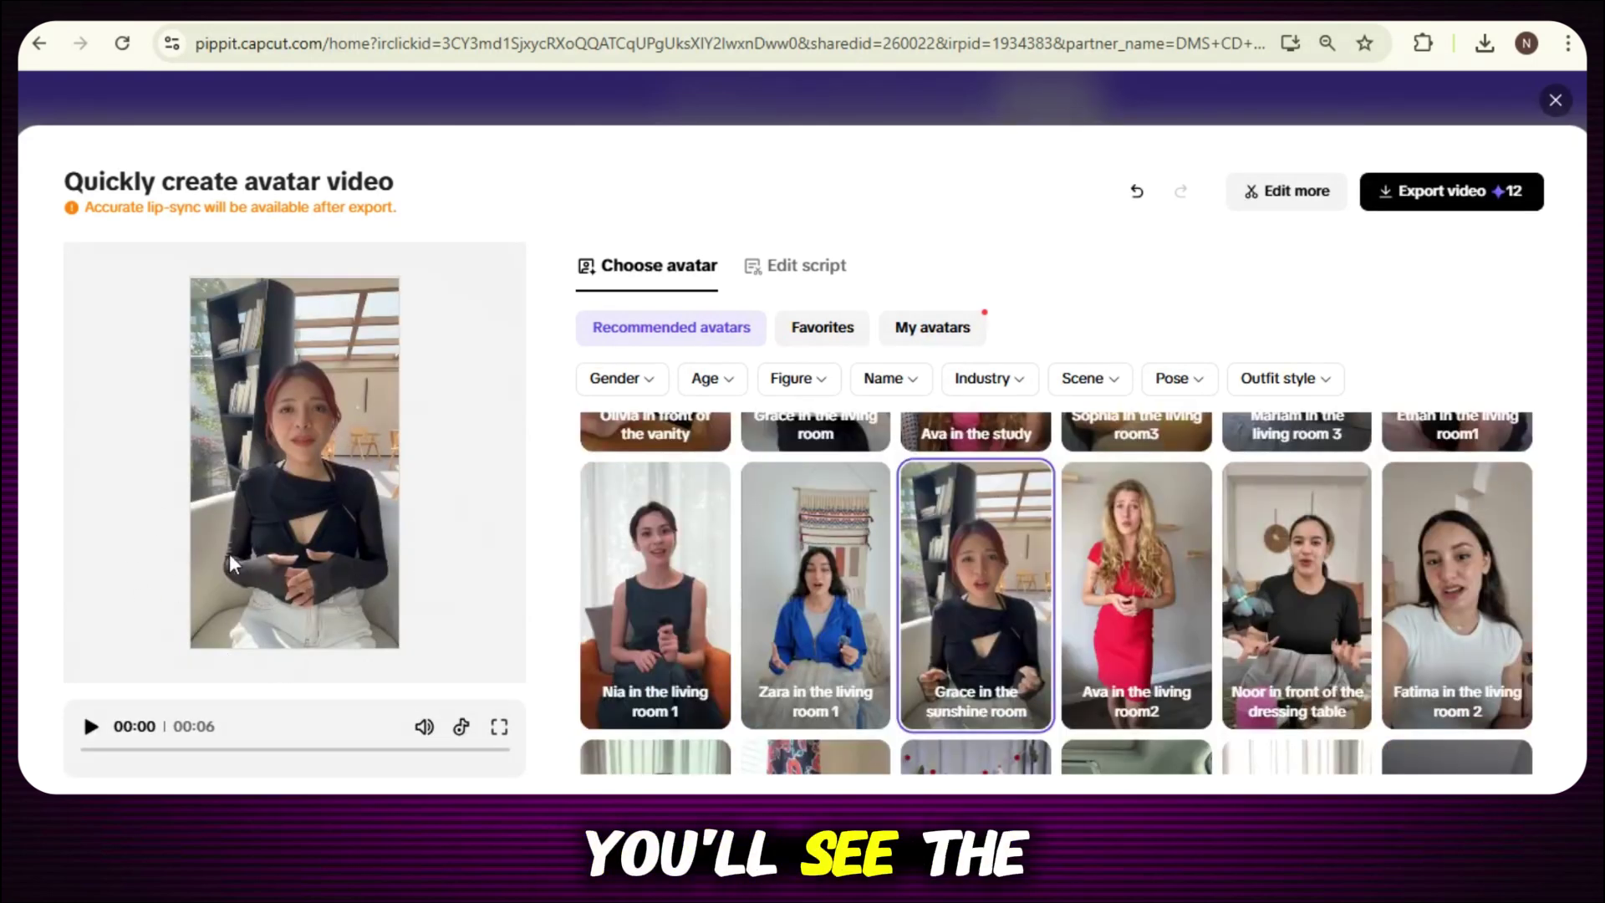
Replace the avatar's script with one beginning "Hello! I'm an AI avatar, created by BitNext. And guess what? You can create your own avatar too".
left_click(786, 270)
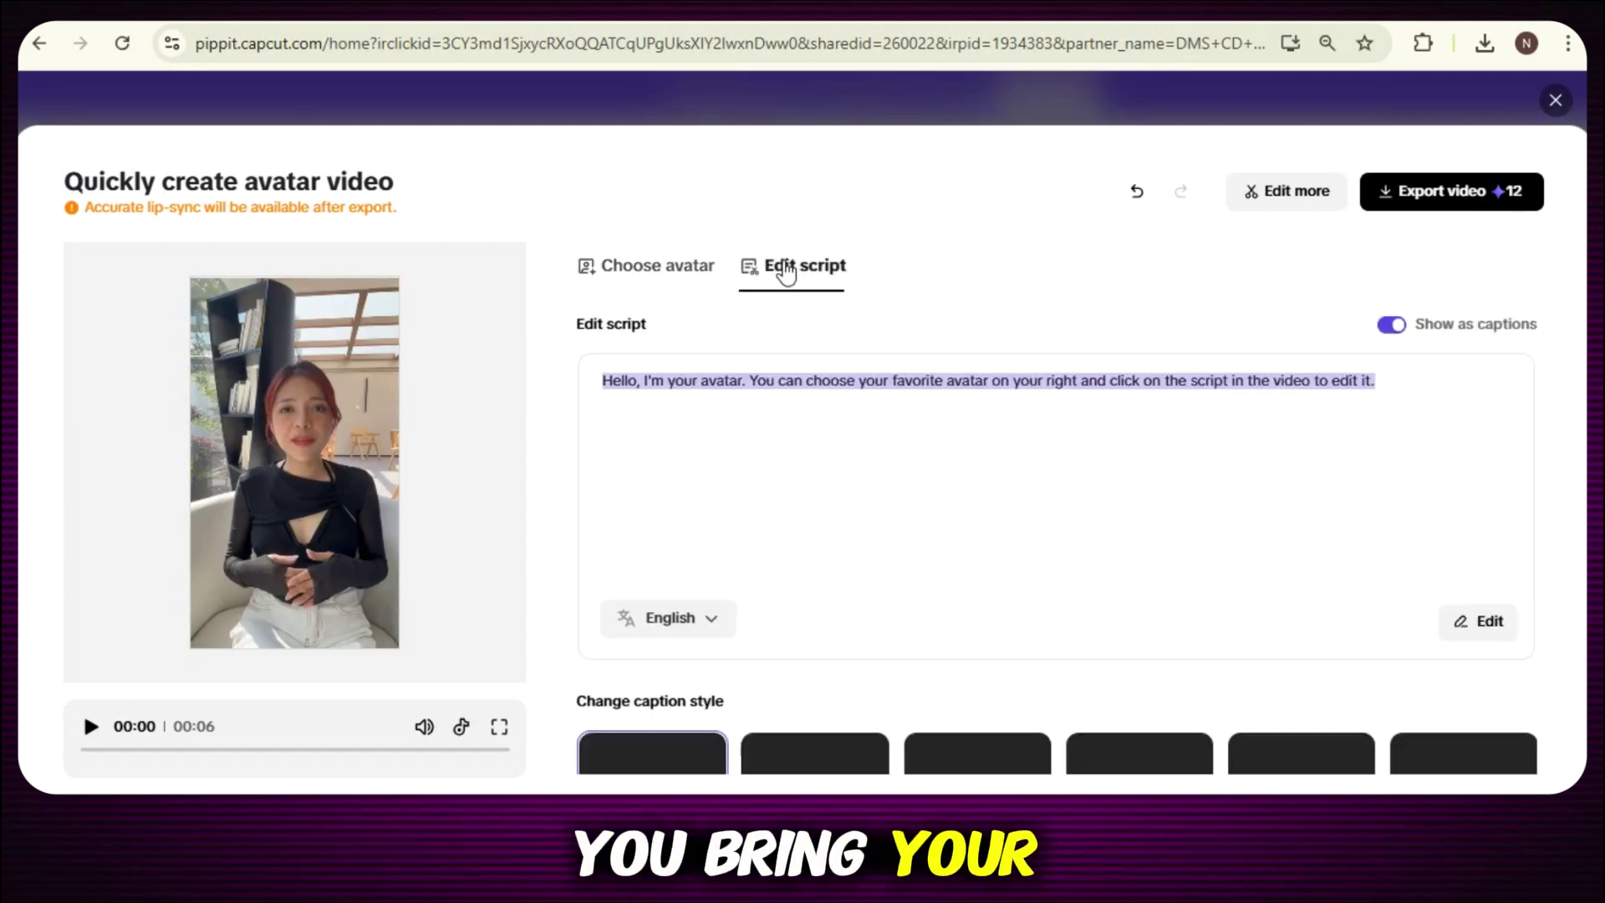
left_click(715, 410)
key("BackSpace")
type("Hello! I'm an AI avatar, created by BitNext. And guess what? You can create your own avatar too — just like me! Any style, any purpose — whether it's fashion, business, or something totally unique. So, are you ready to join the AI future? Let's create something amazing with BitNext!")
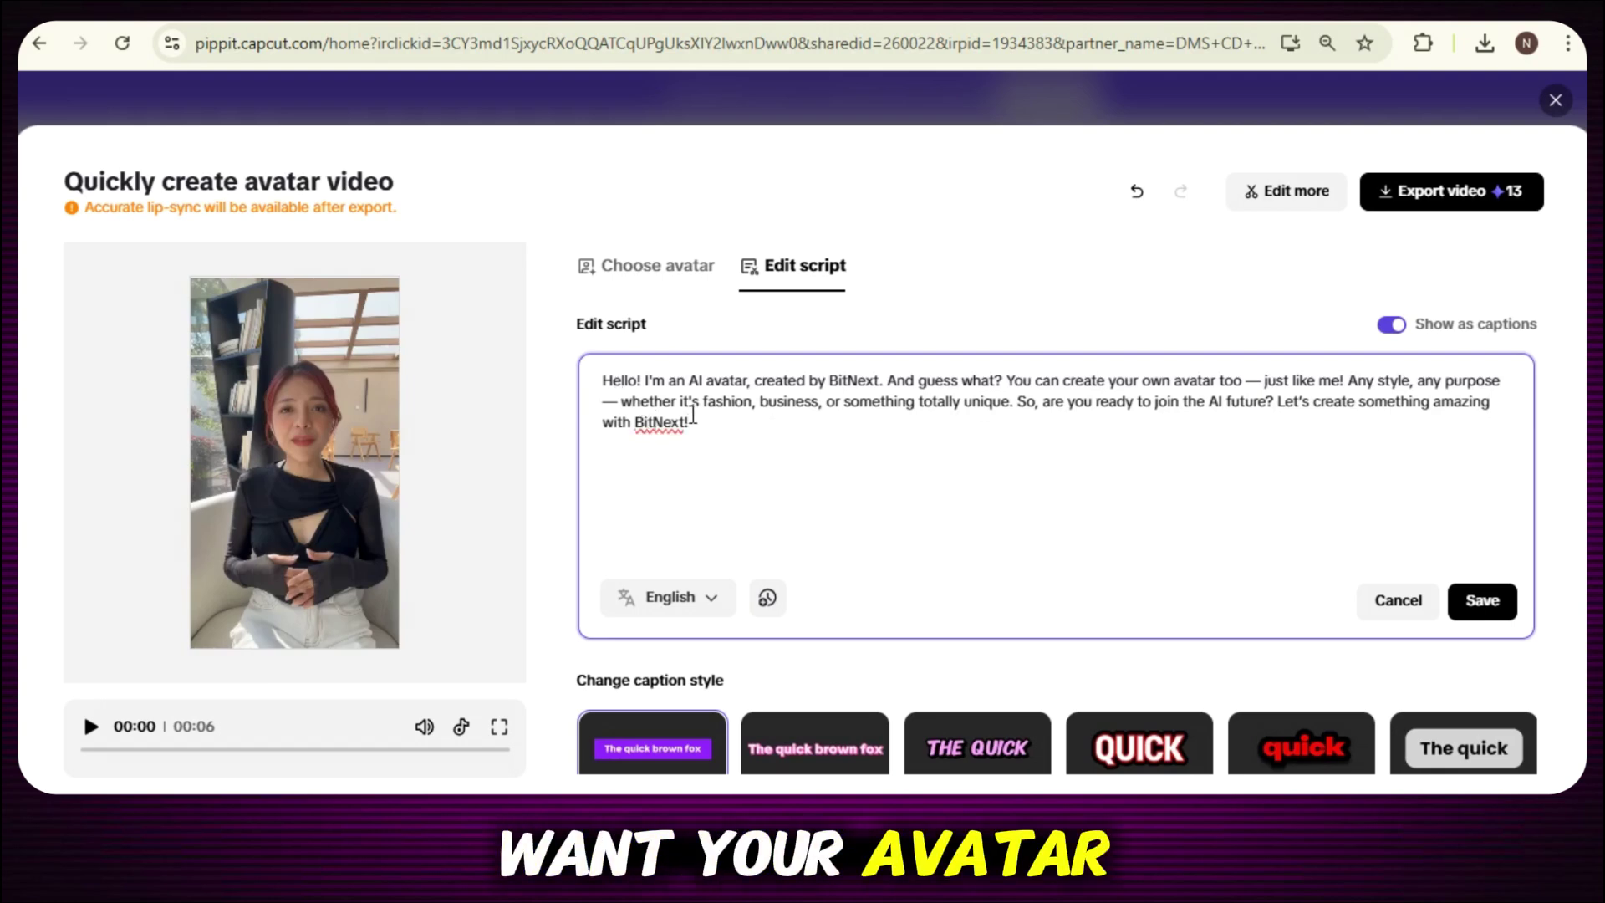
Examine the available caption styles and the option for showing the script as captions.
scroll(921, 483, "down", 7)
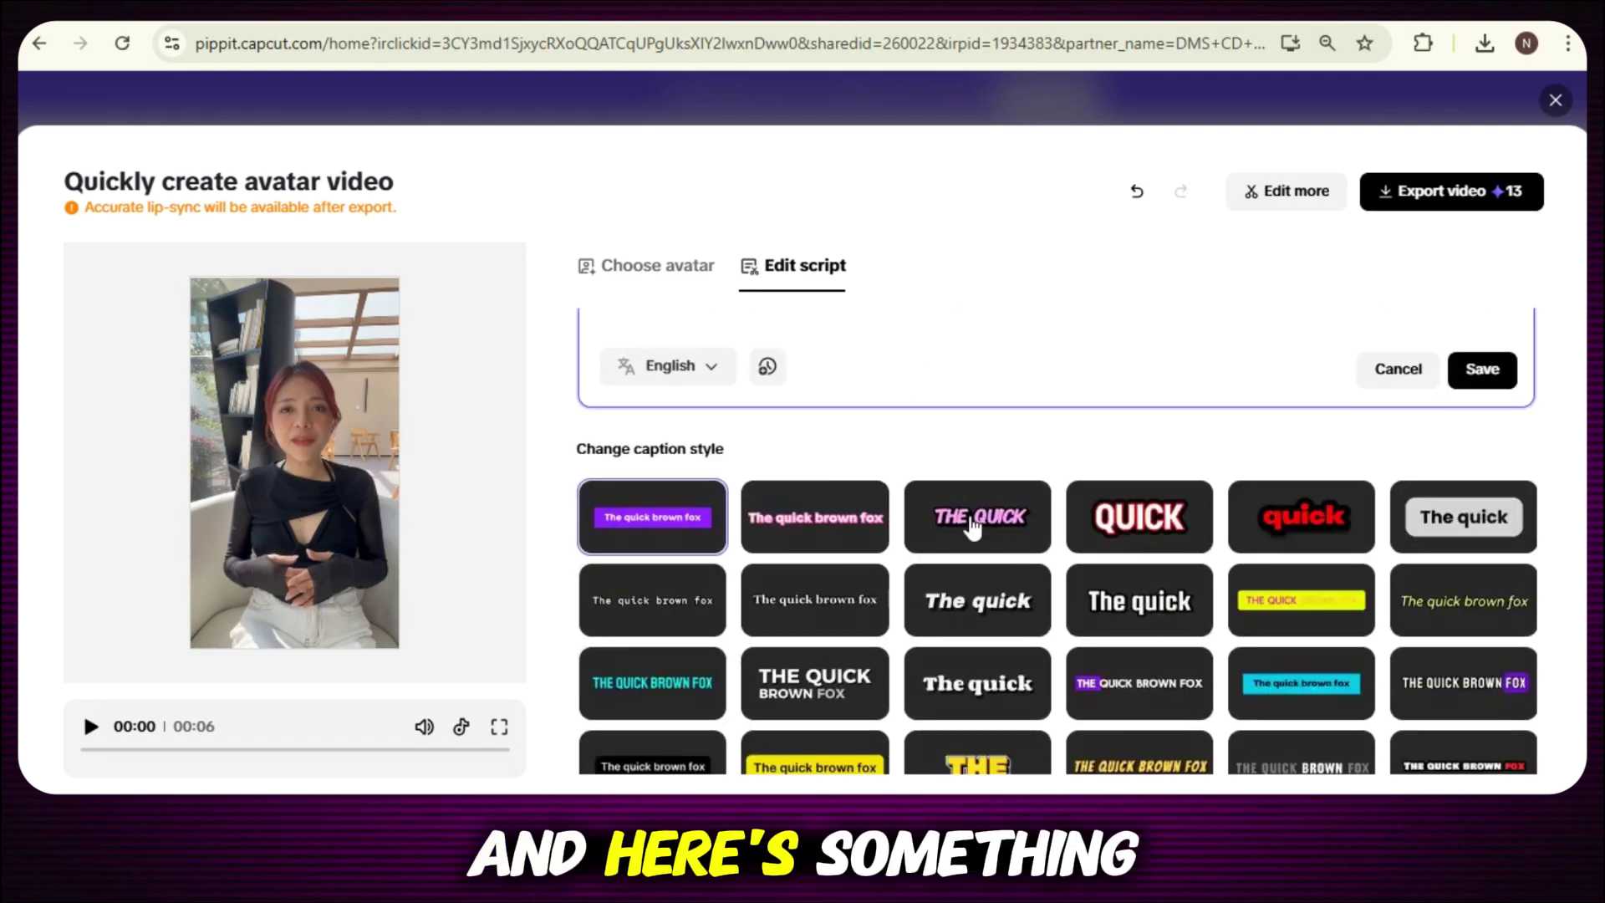
scroll(1043, 675, "down", 2)
scroll(1043, 675, "down", 10)
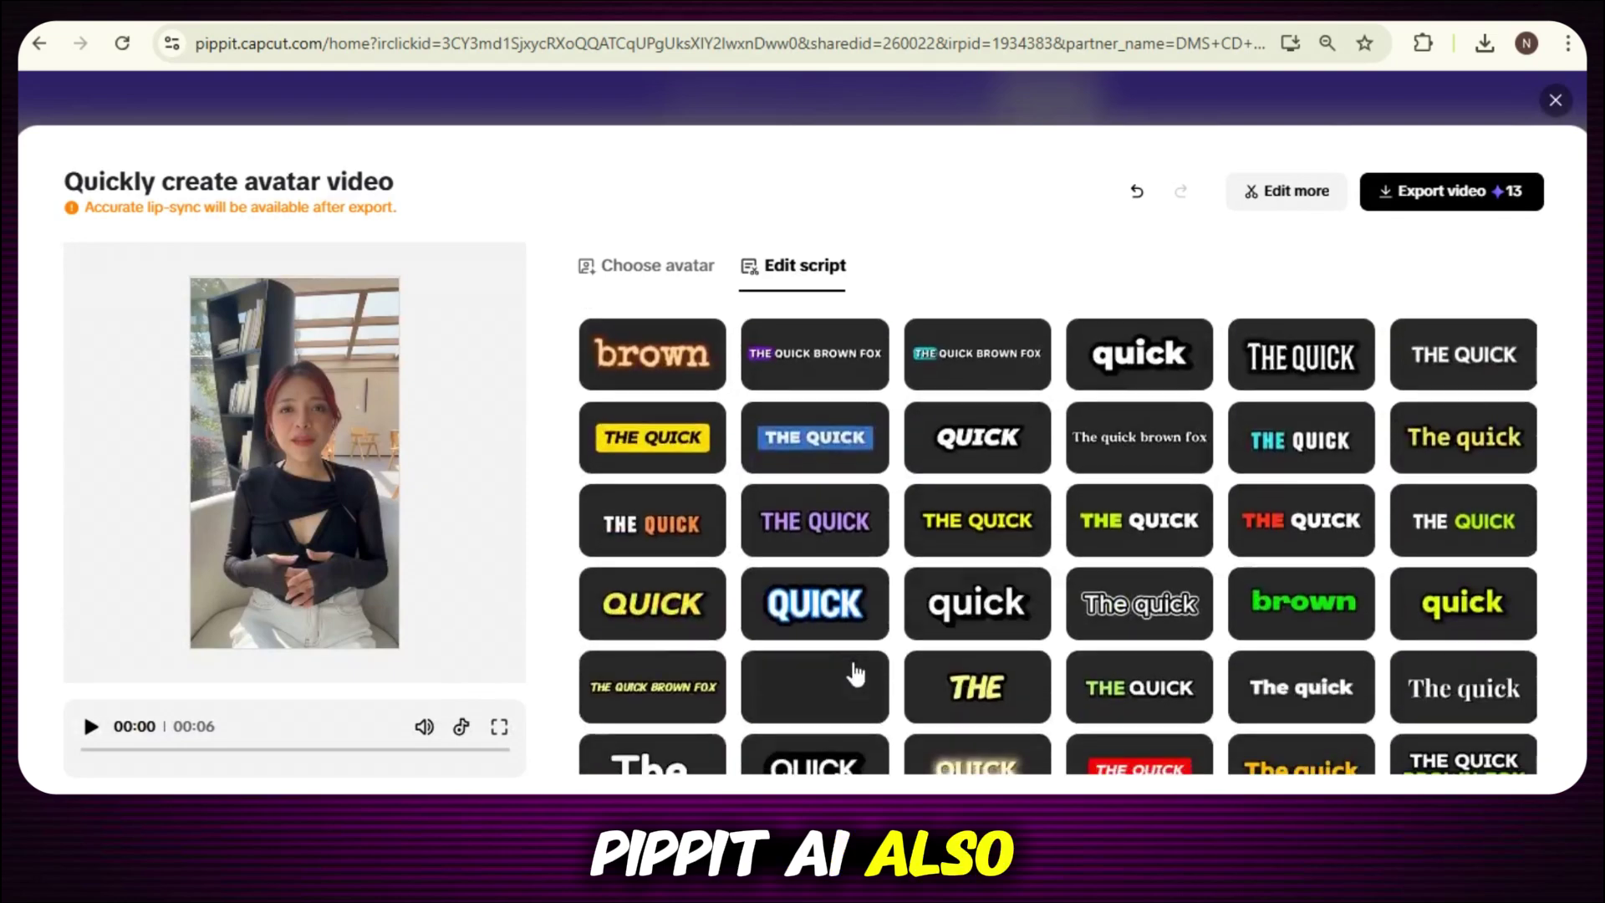
scroll(875, 564, "down", 1)
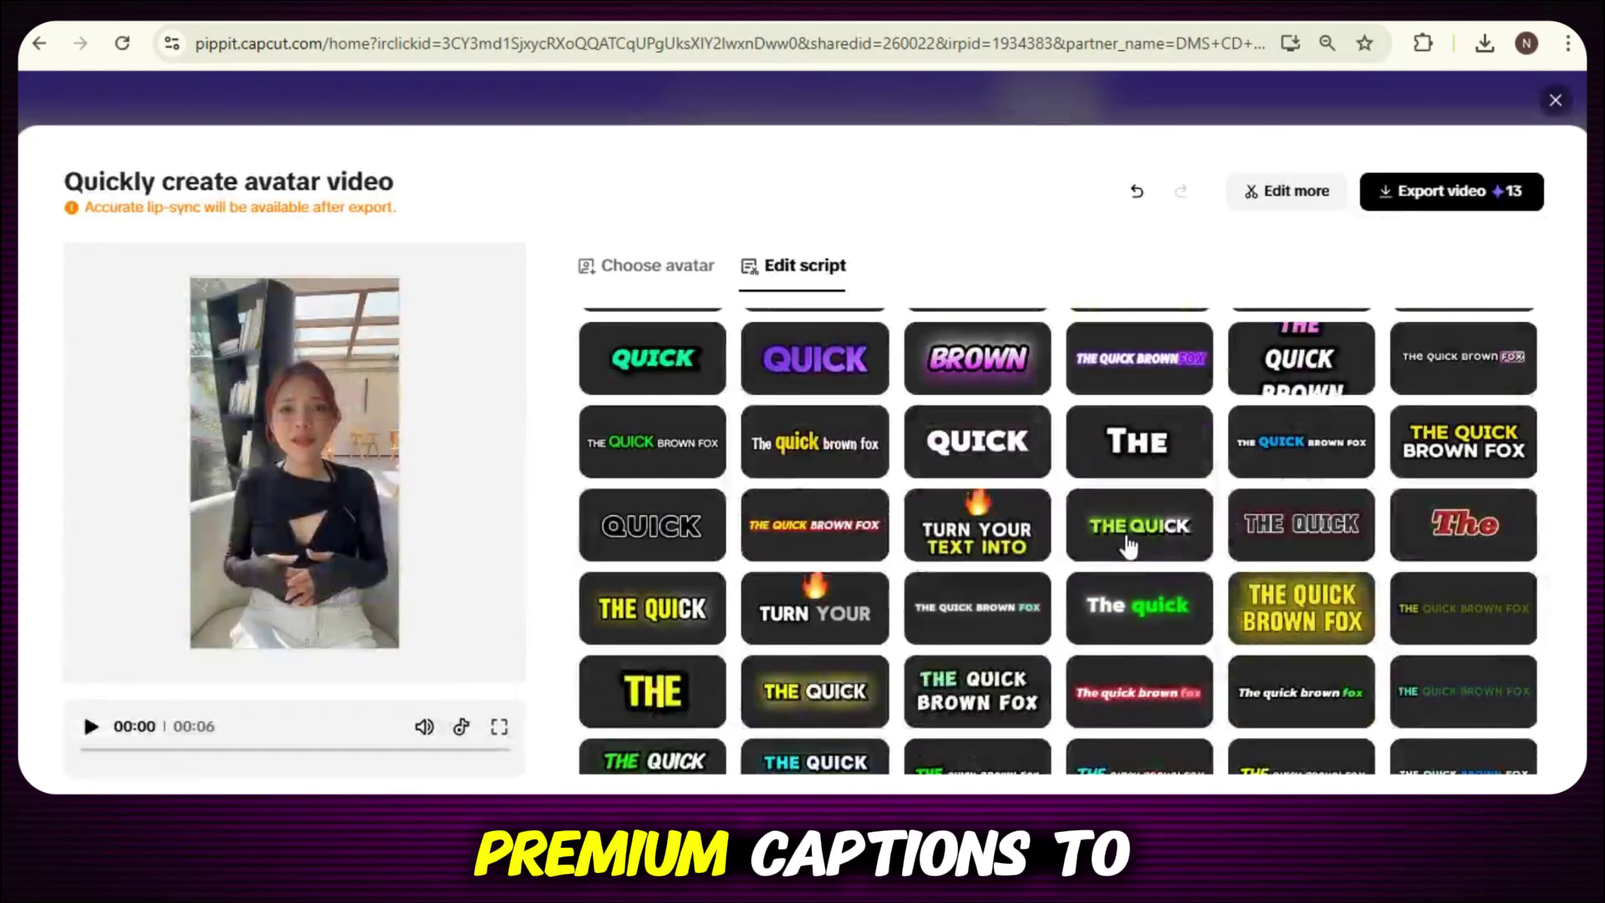
scroll(1246, 574, "down", 3)
scroll(1174, 644, "down", 5)
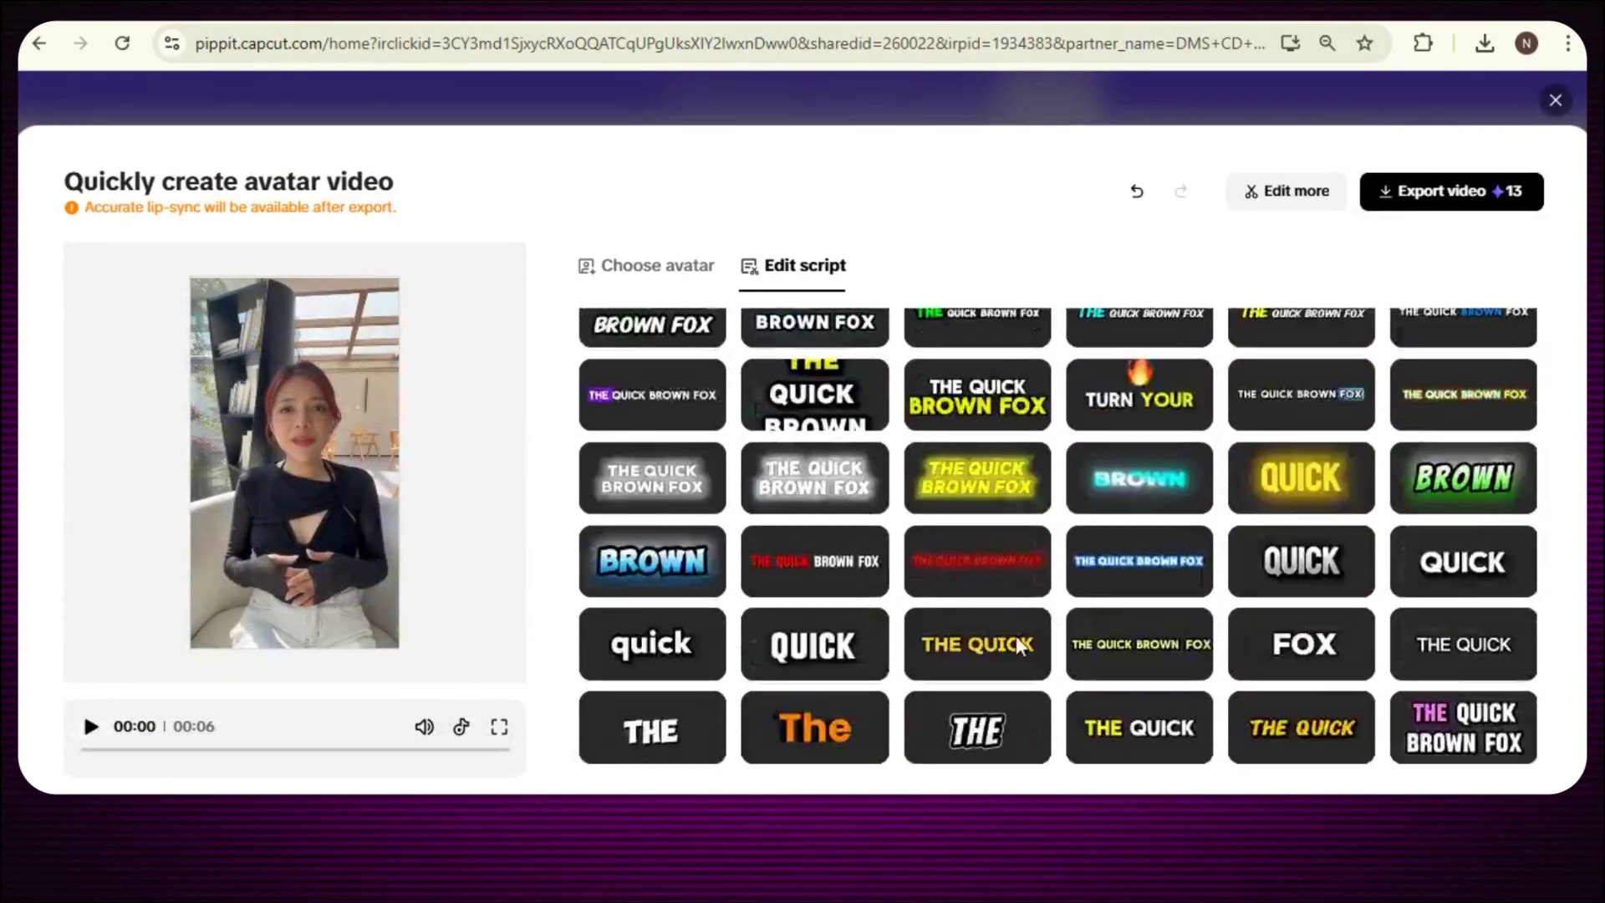
scroll(1136, 562, "down", 2)
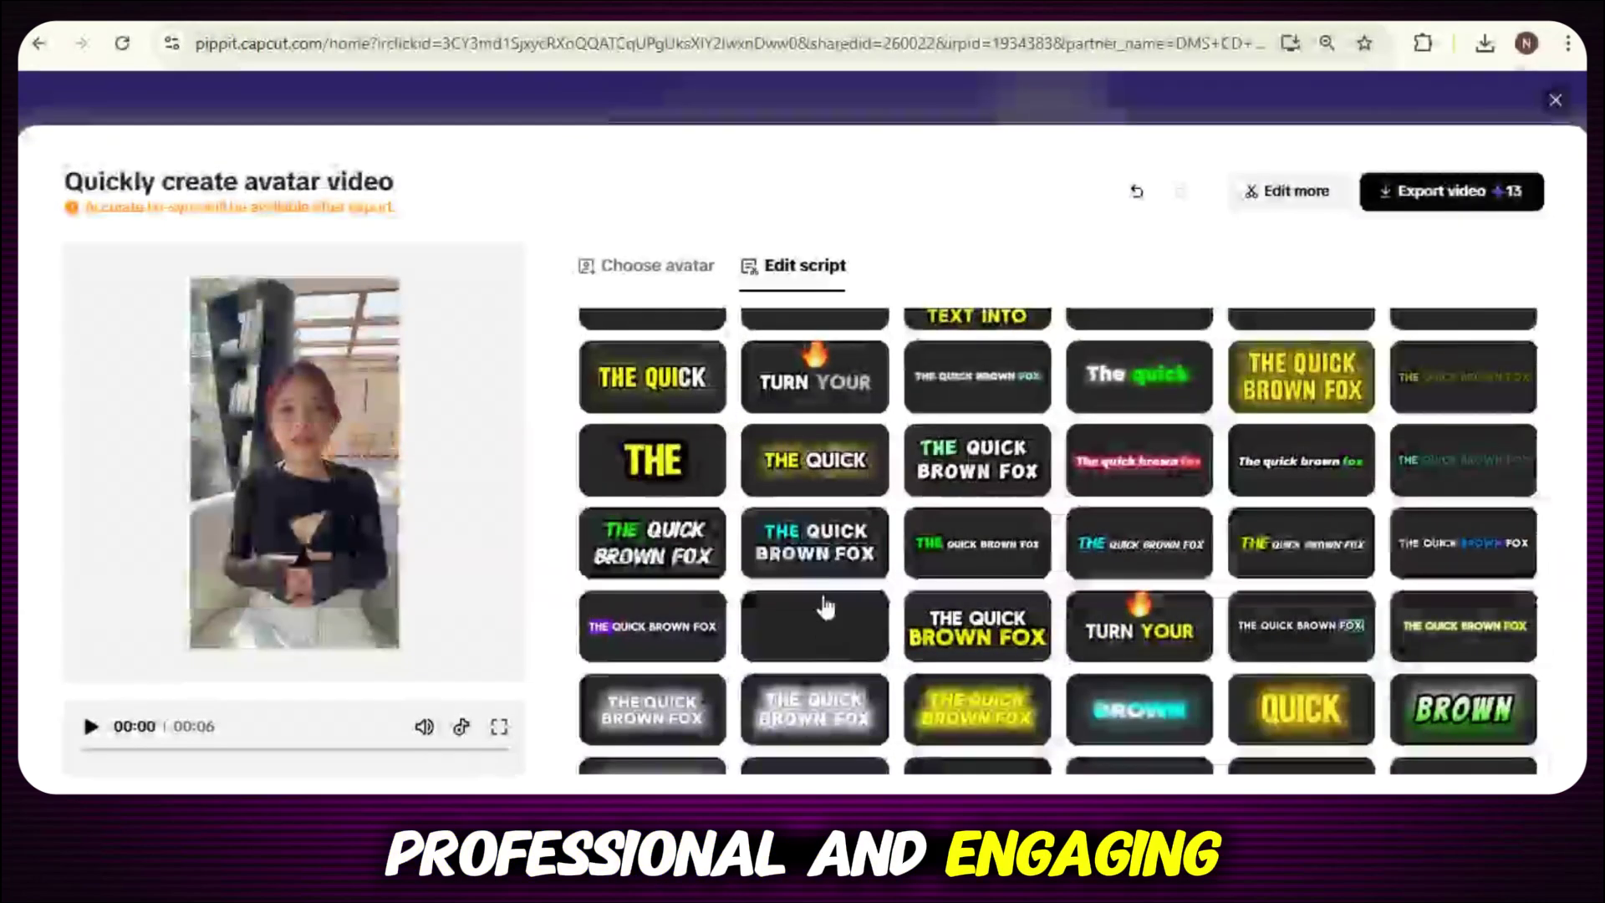
scroll(828, 602, "up", 10)
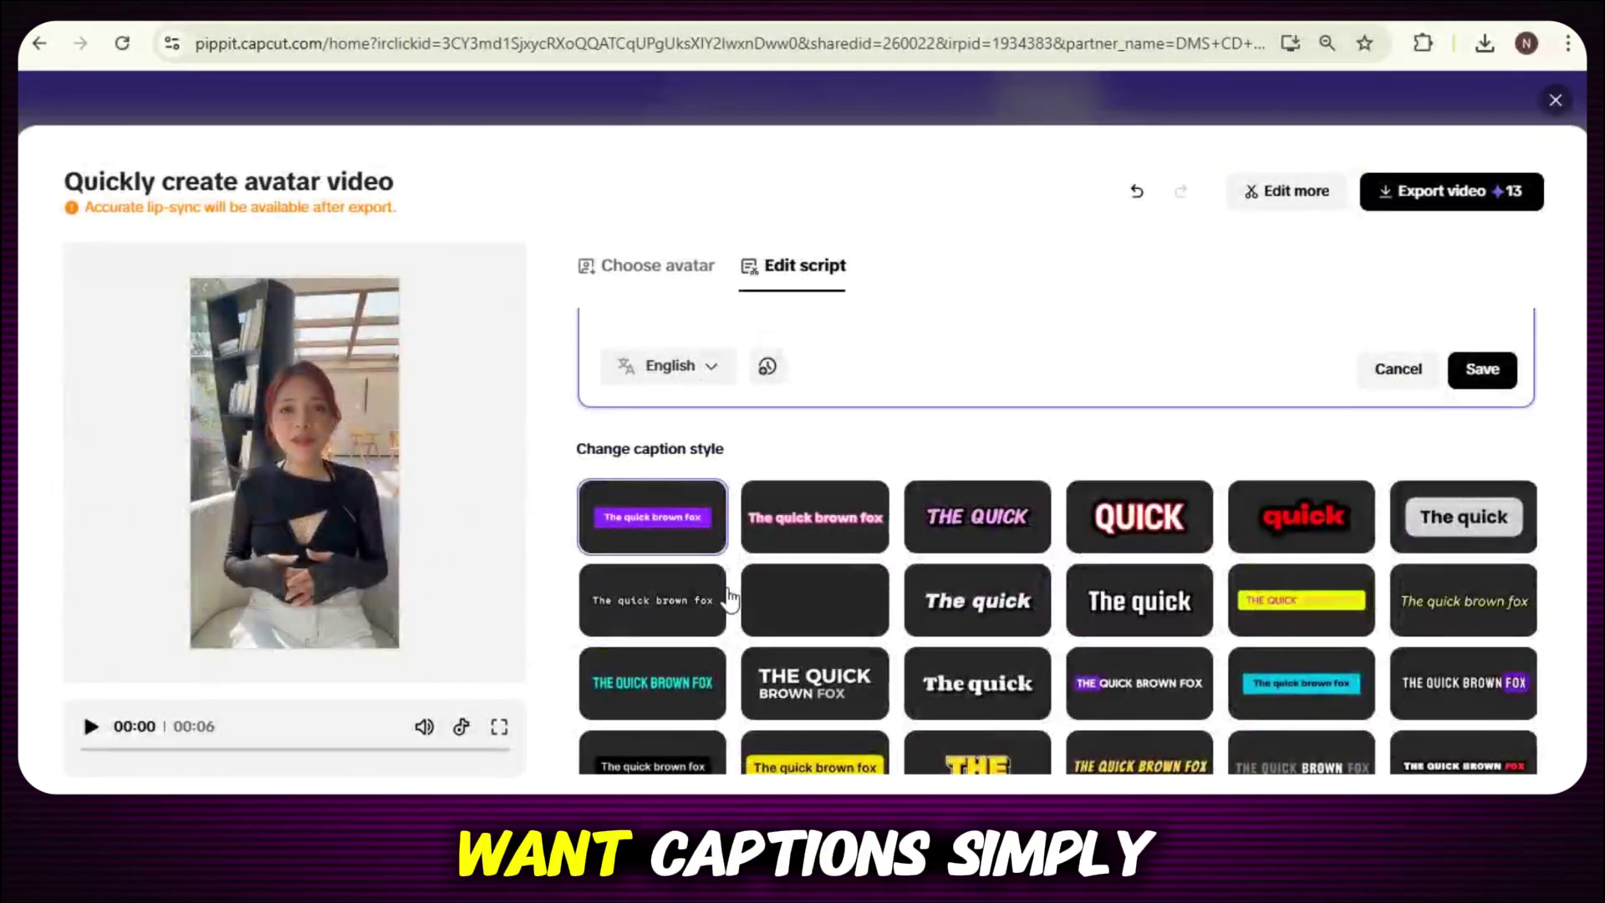
scroll(840, 558, "up", 3)
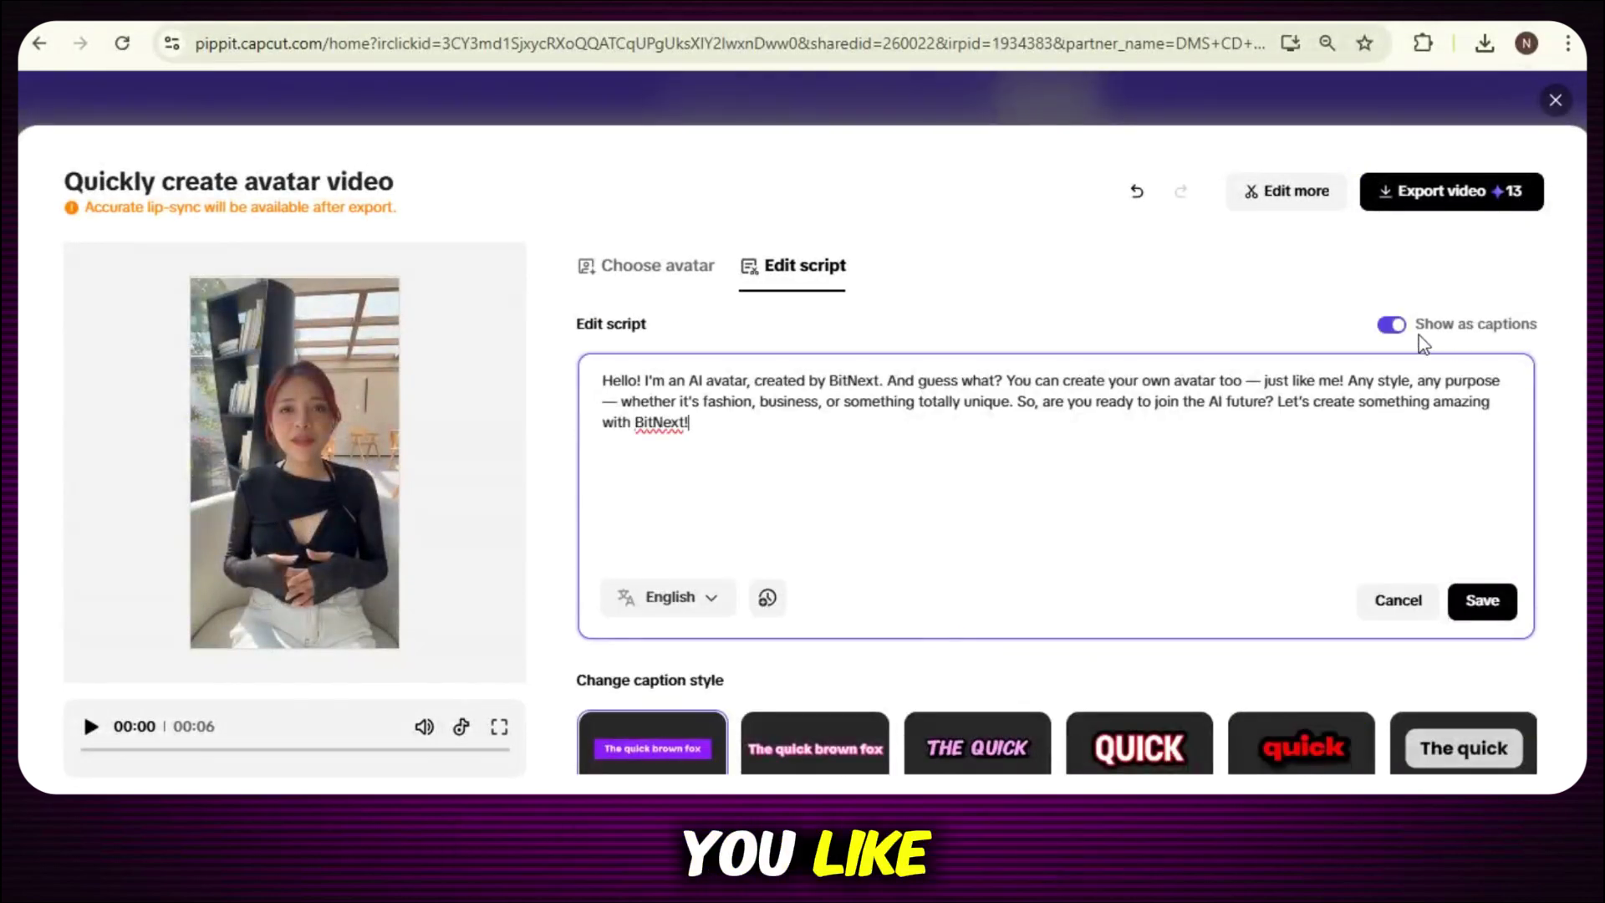
left_click(1392, 326)
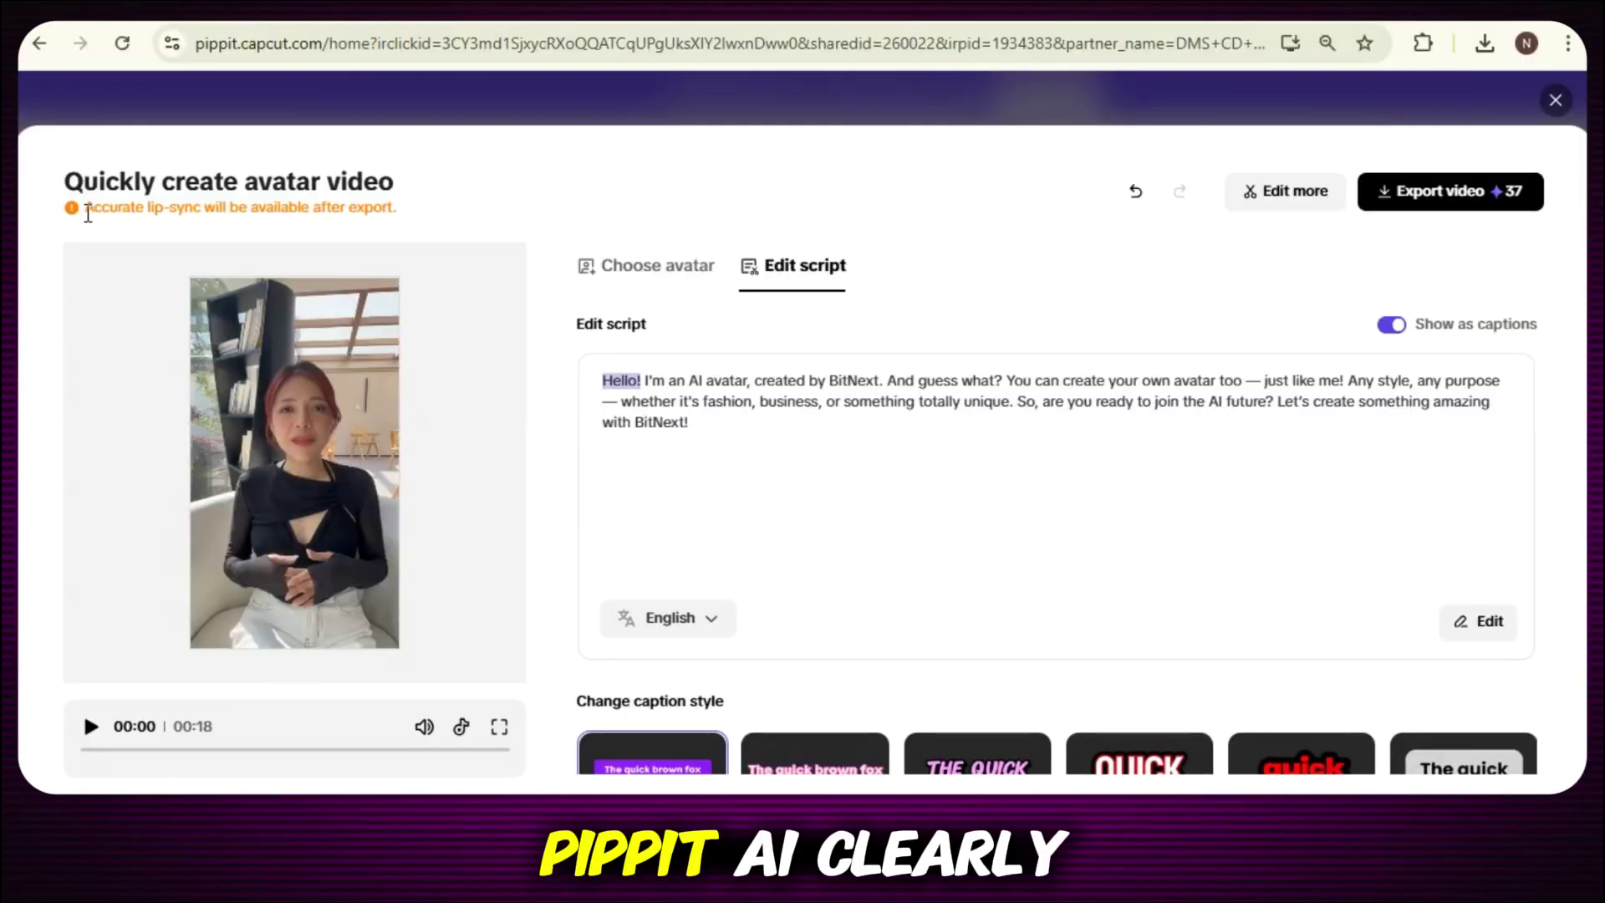
Read the notice about lip-sync accuracy and export the avatar video.
left_click_drag(179, 205, 400, 207)
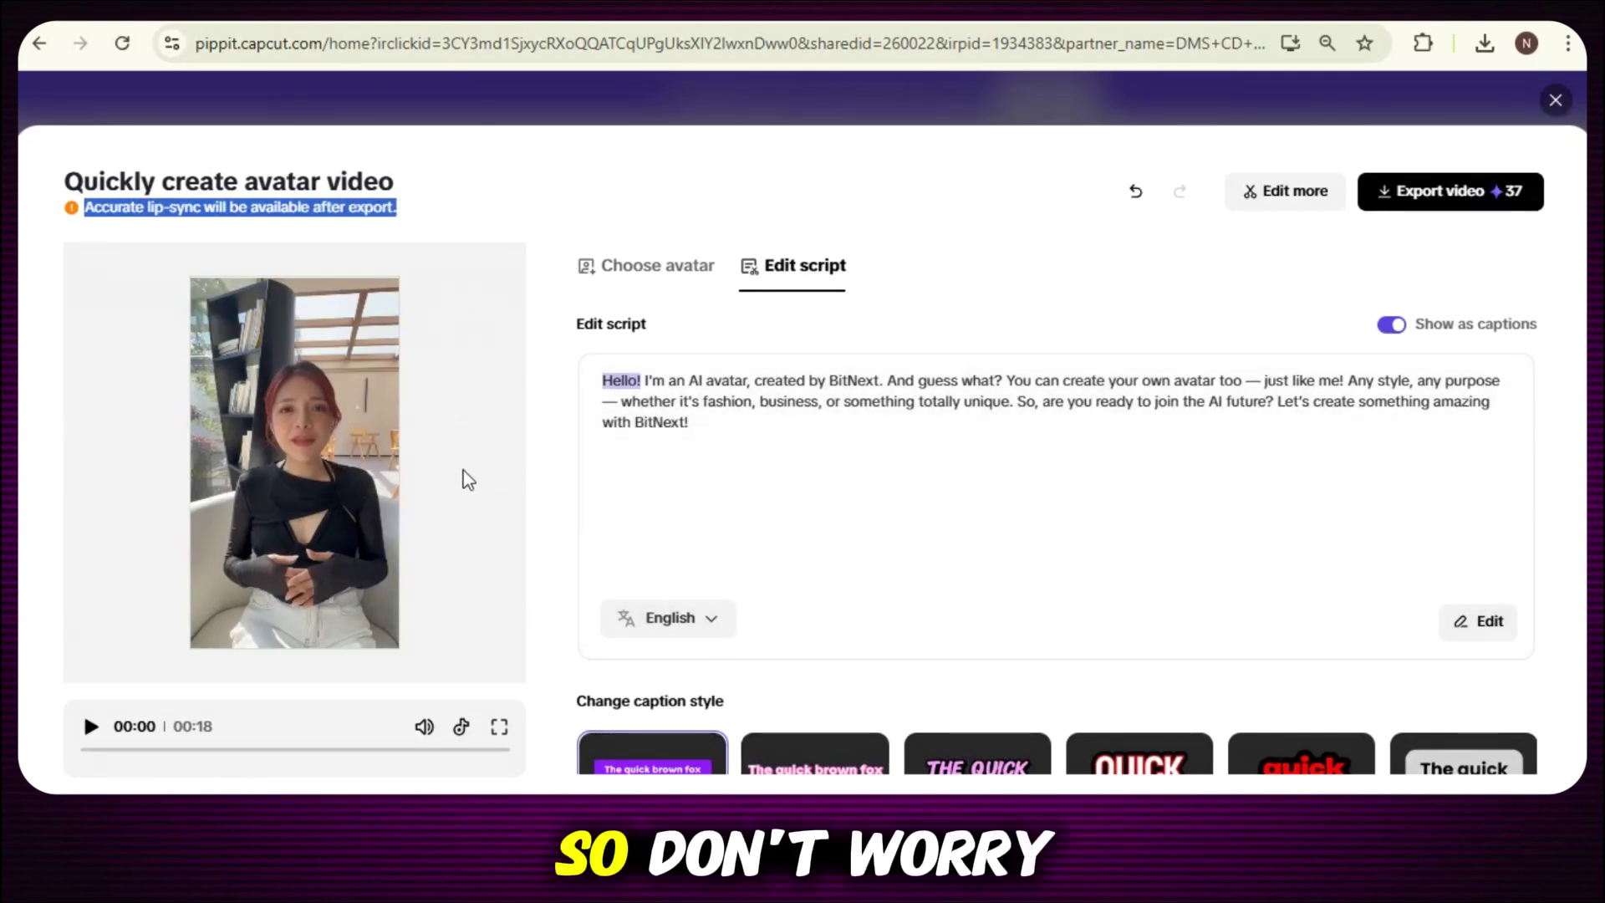
left_click(498, 215)
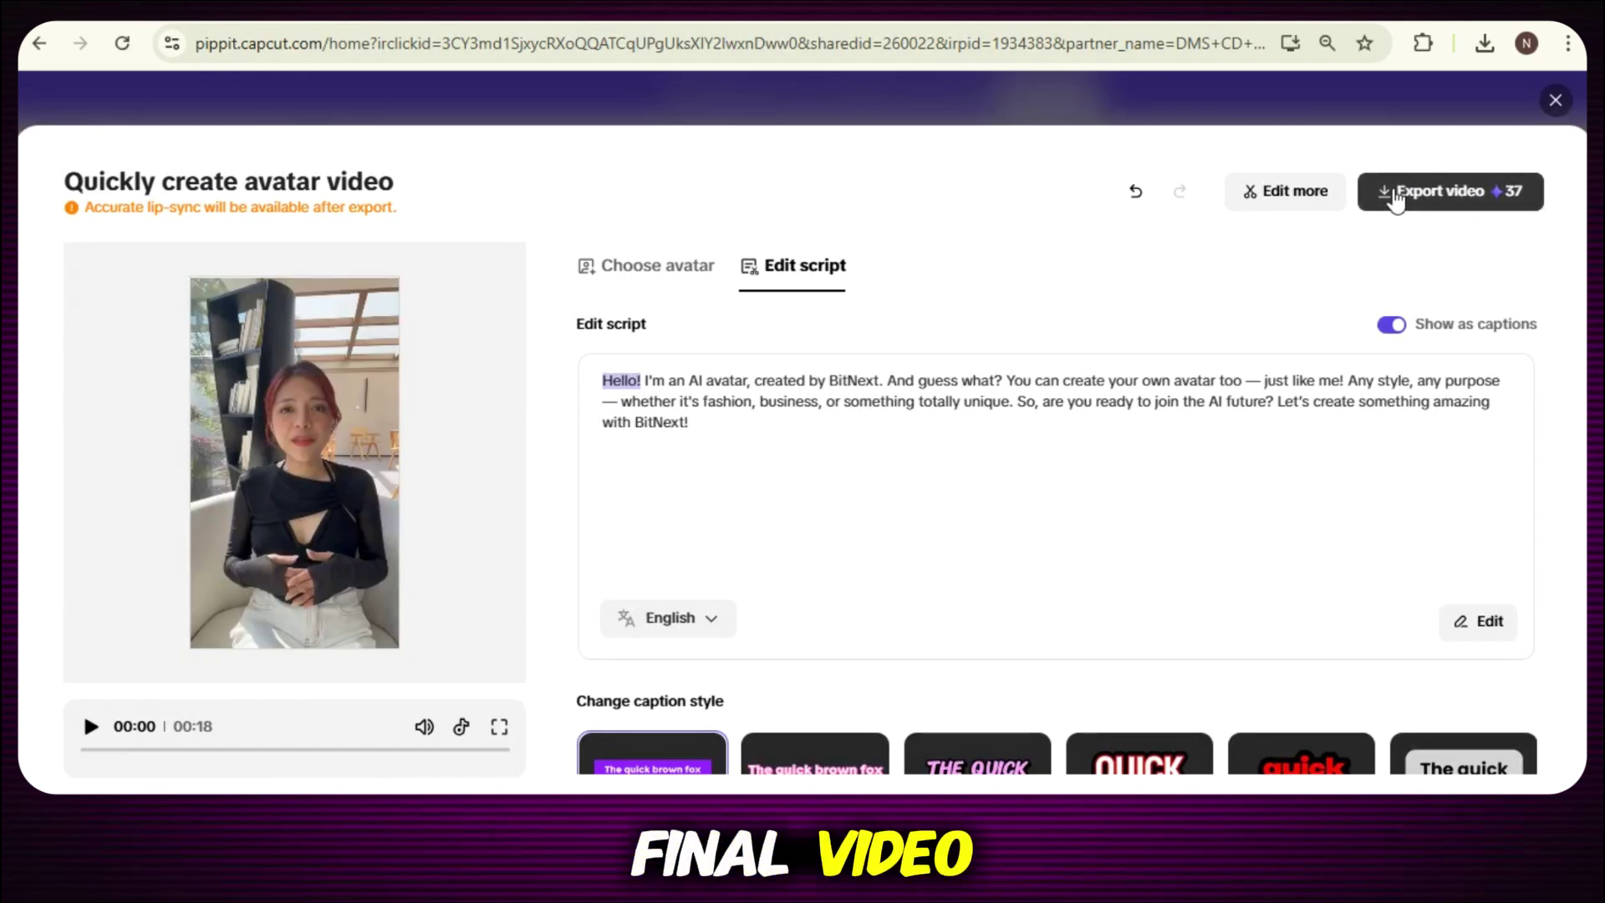
left_click(1410, 197)
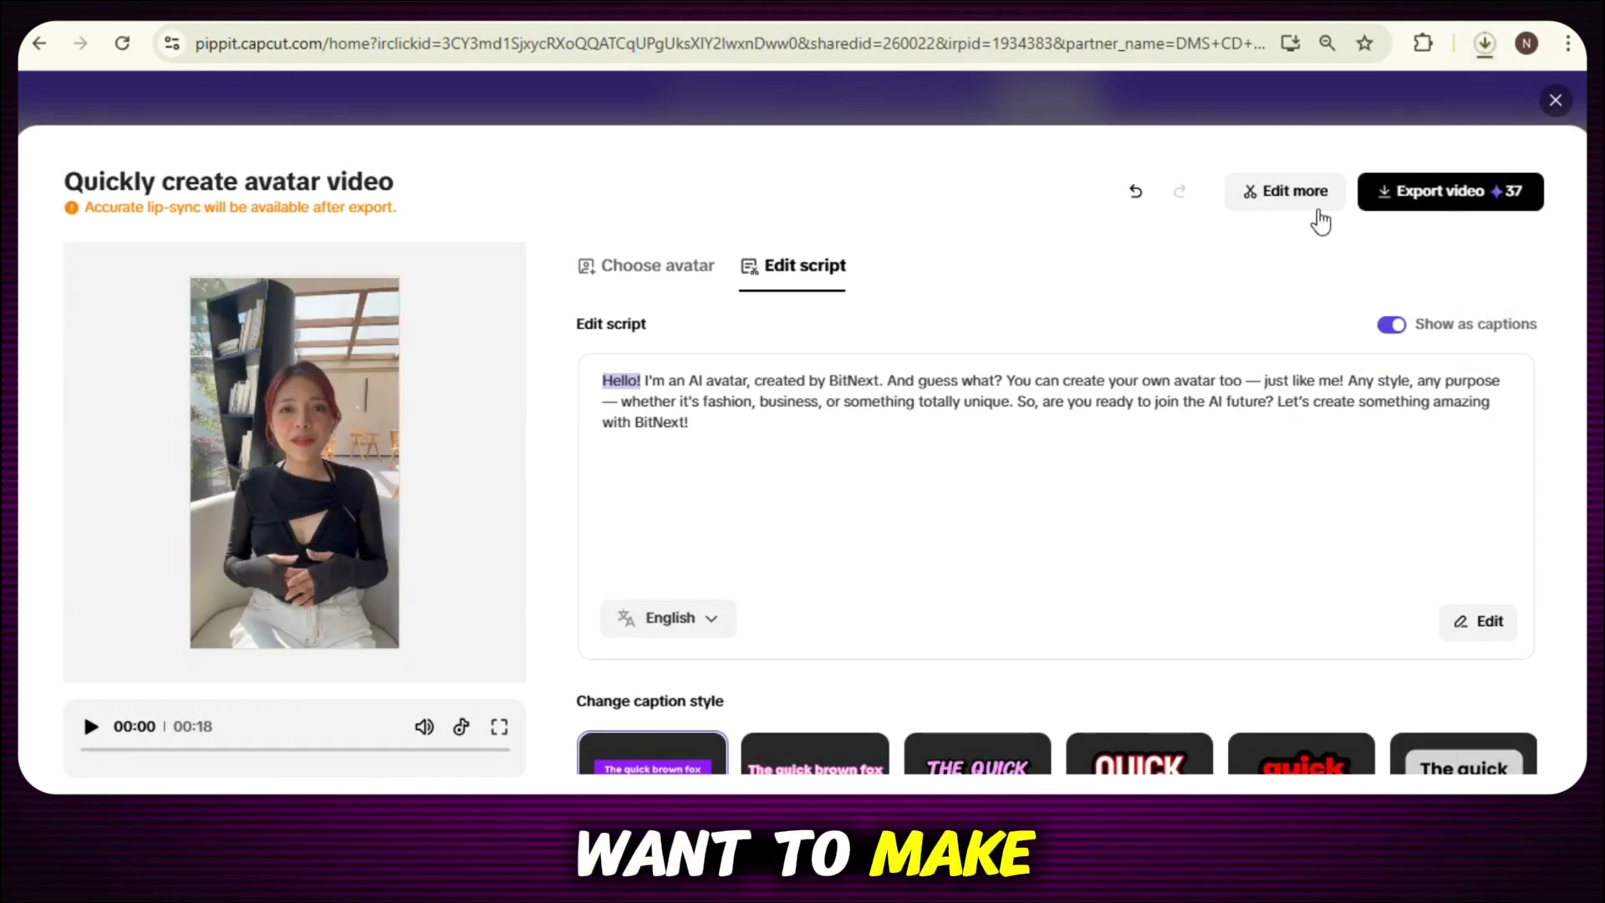
Open the avatar video in the full editor and check the motion tracking option for its caption.
left_click(1277, 194)
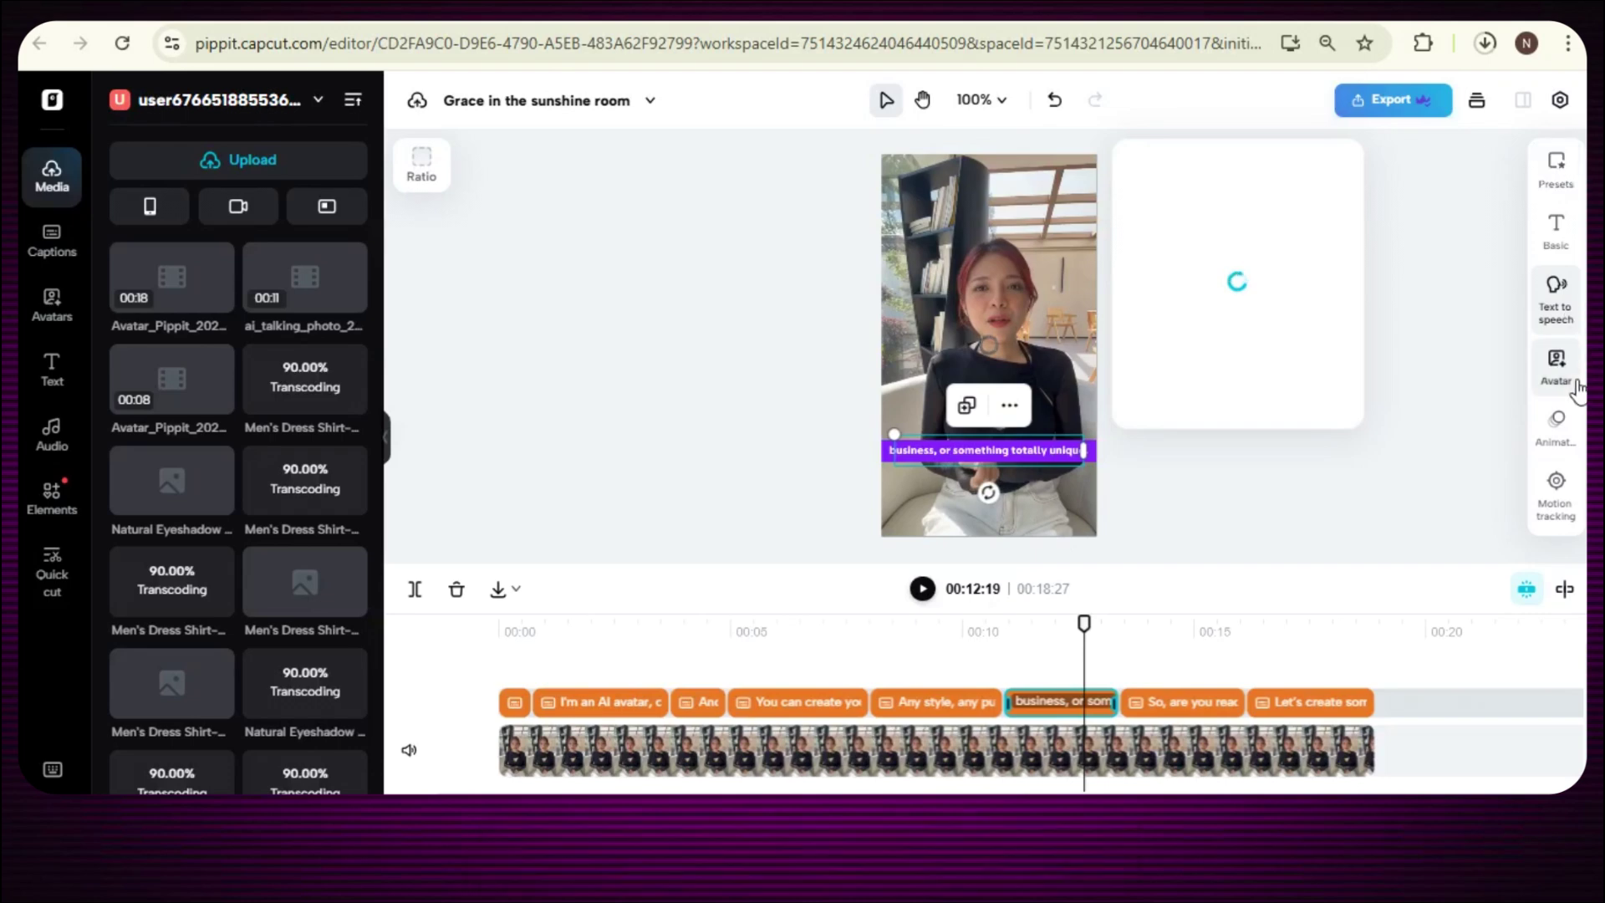
left_click(1554, 493)
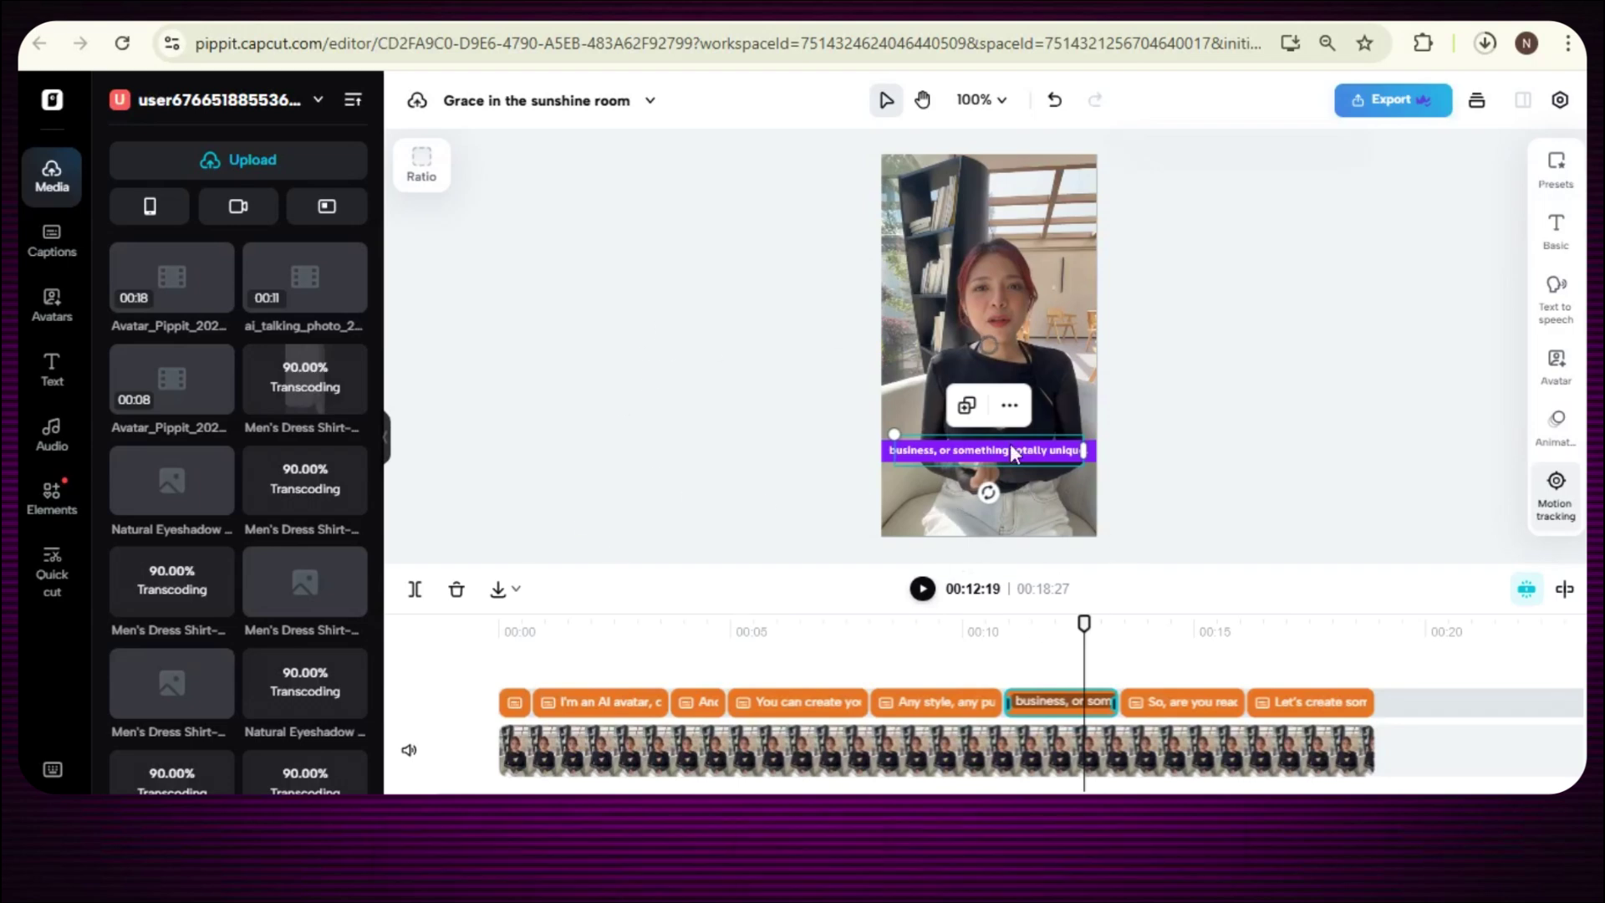
left_click(870, 444)
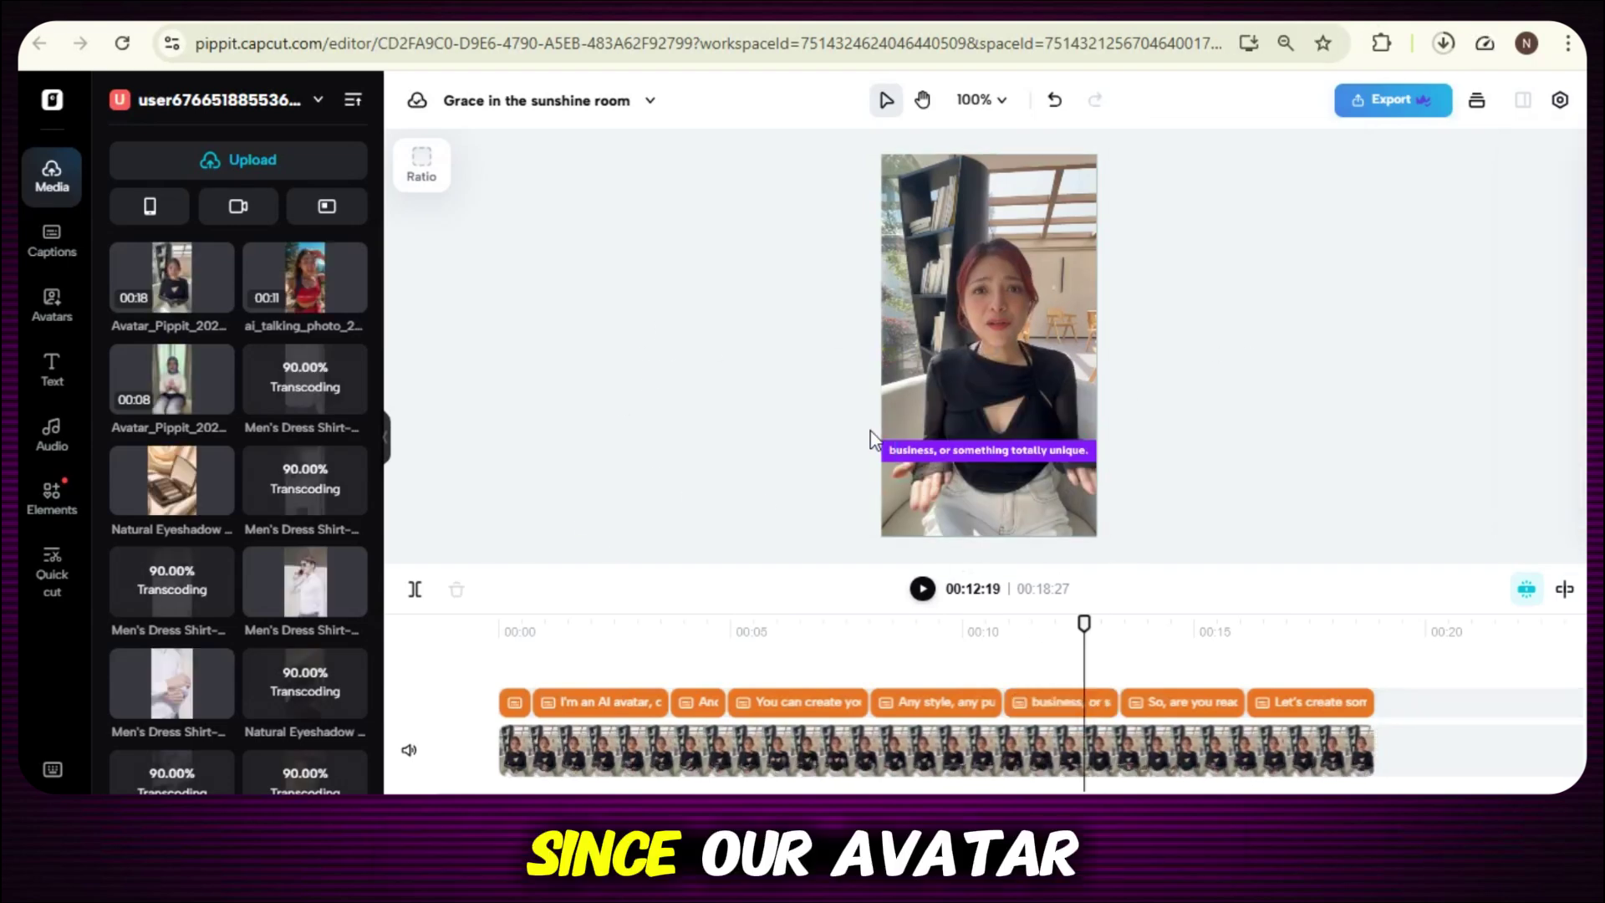
Export the avatar video from the editor as a download.
left_click(1347, 107)
left_click(1412, 236)
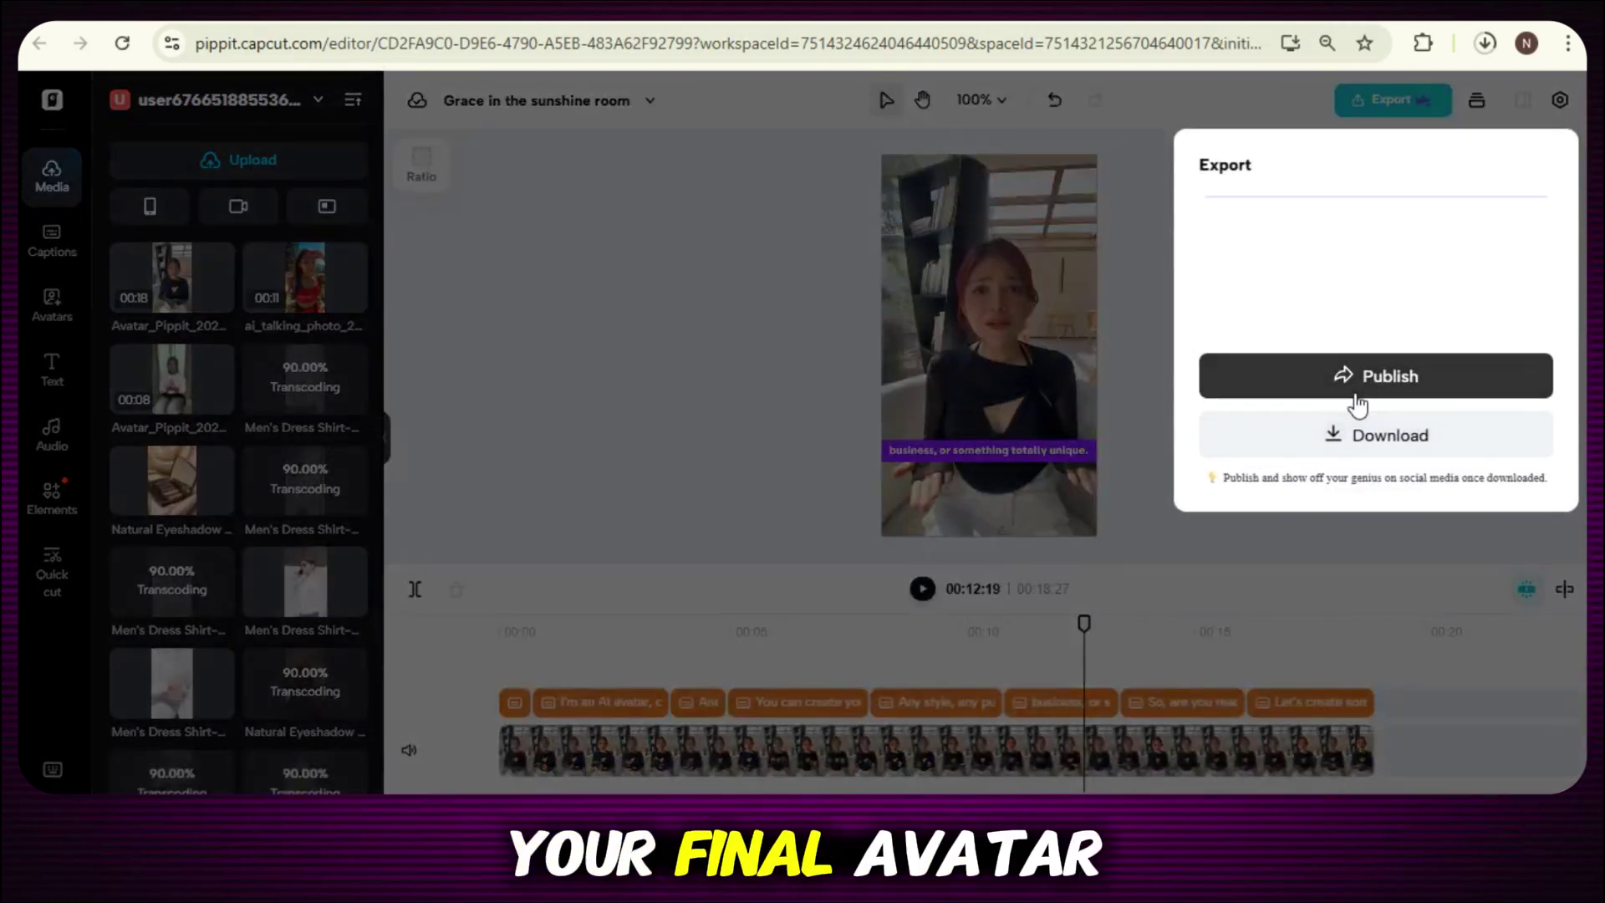
left_click(1365, 434)
scroll(1321, 719, "down", 2)
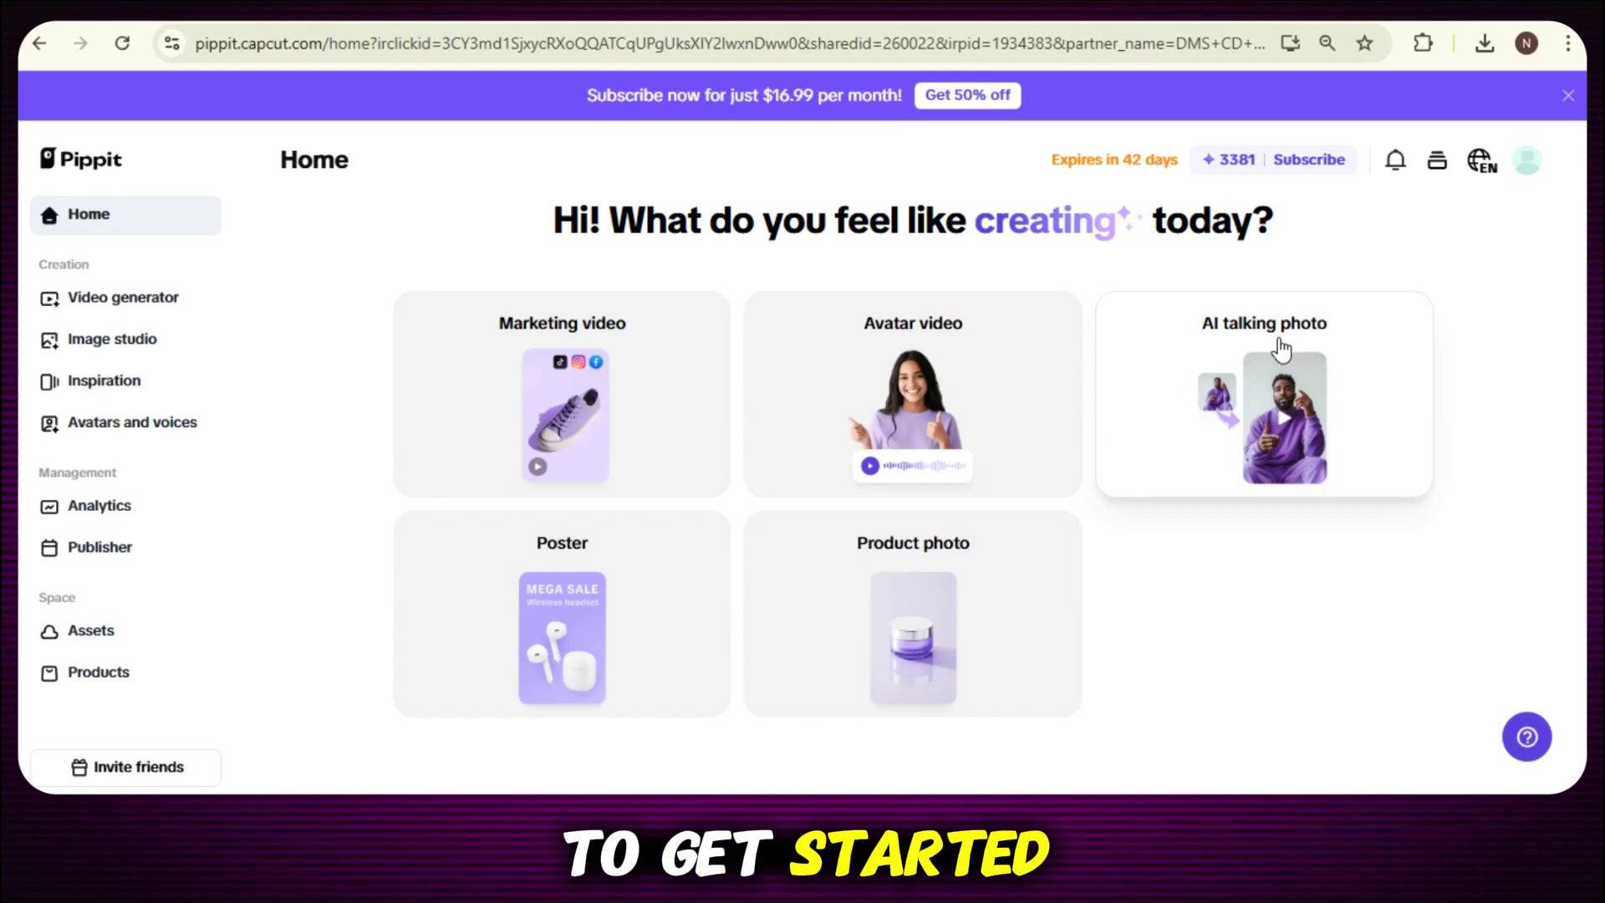
Start an AI talking photo with the portrait of the woman in the black dress, accept its crop and agree to the usage rights.
left_click(1305, 390)
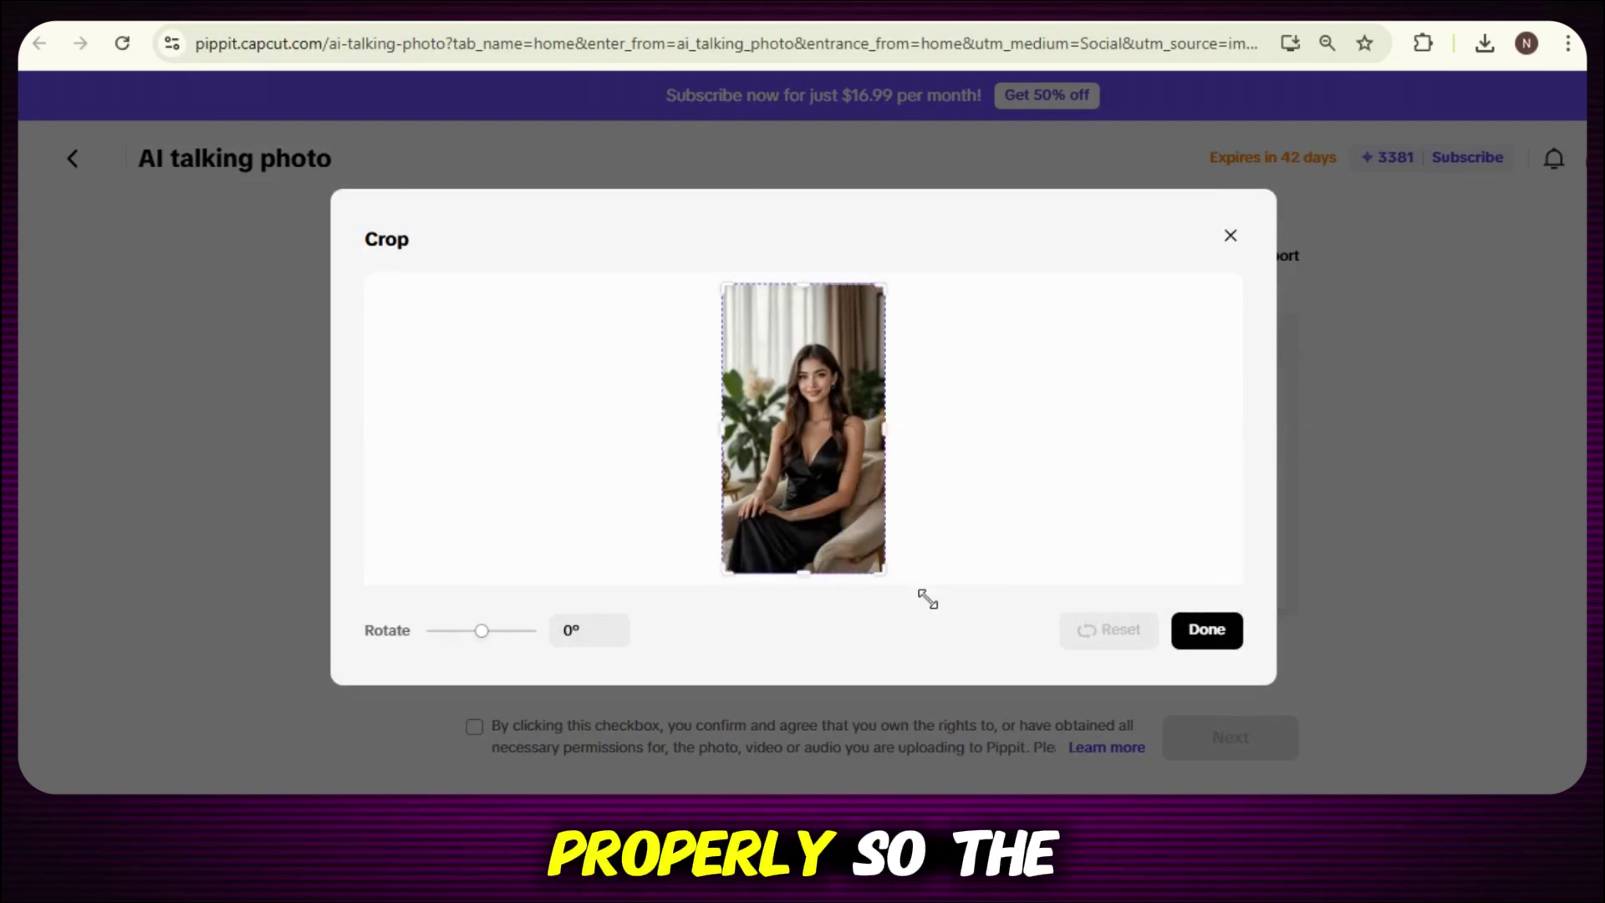
left_click(1193, 650)
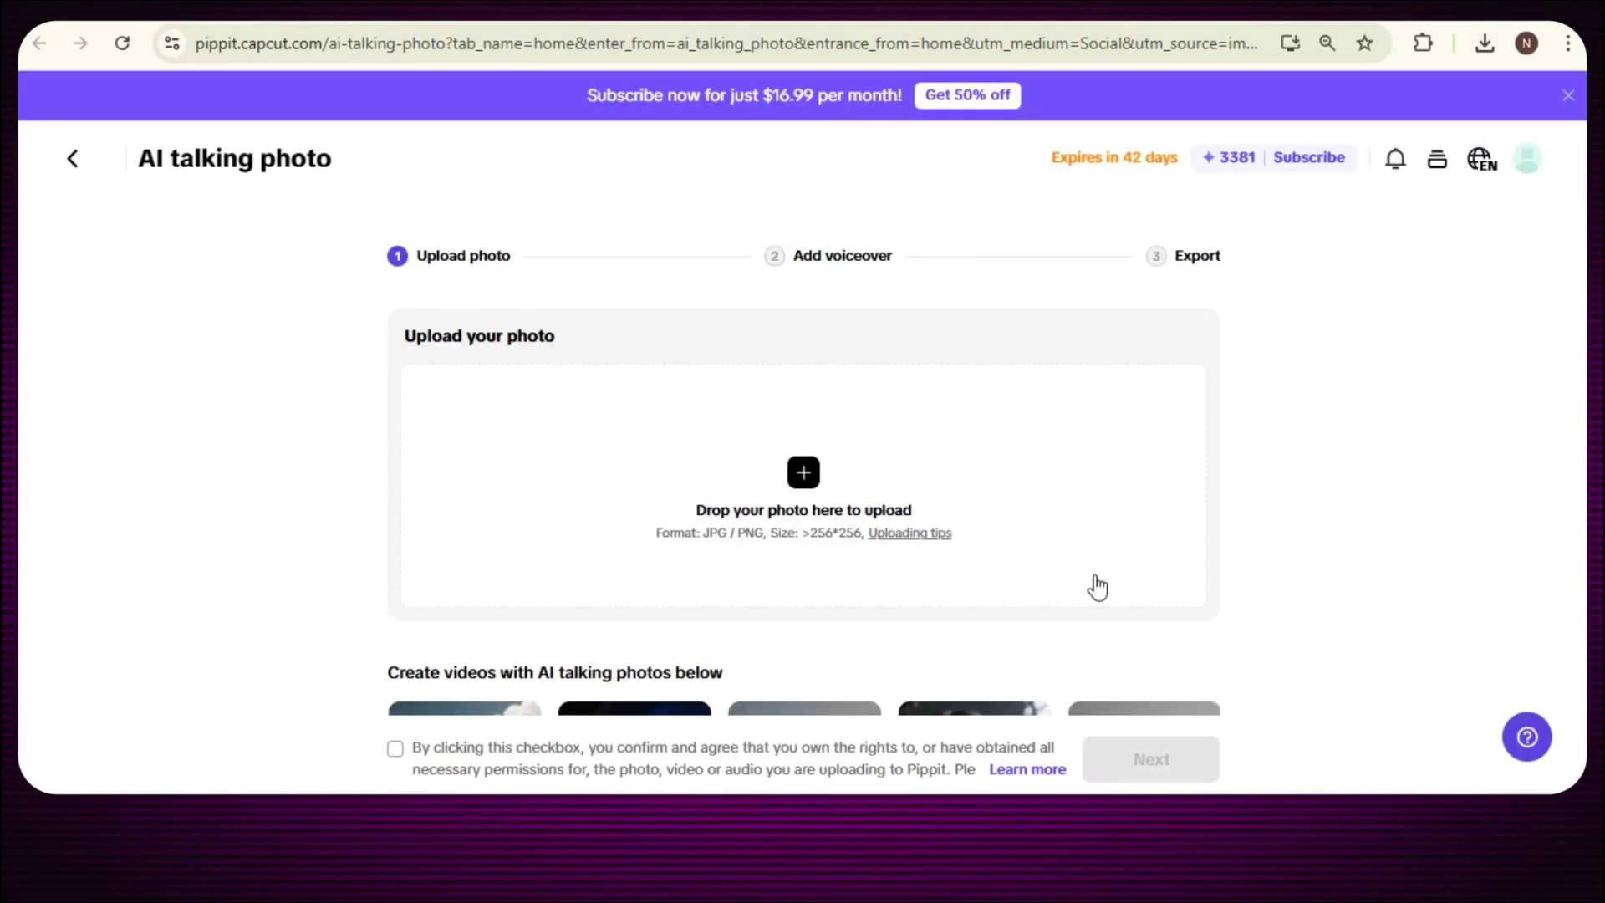
left_click(395, 748)
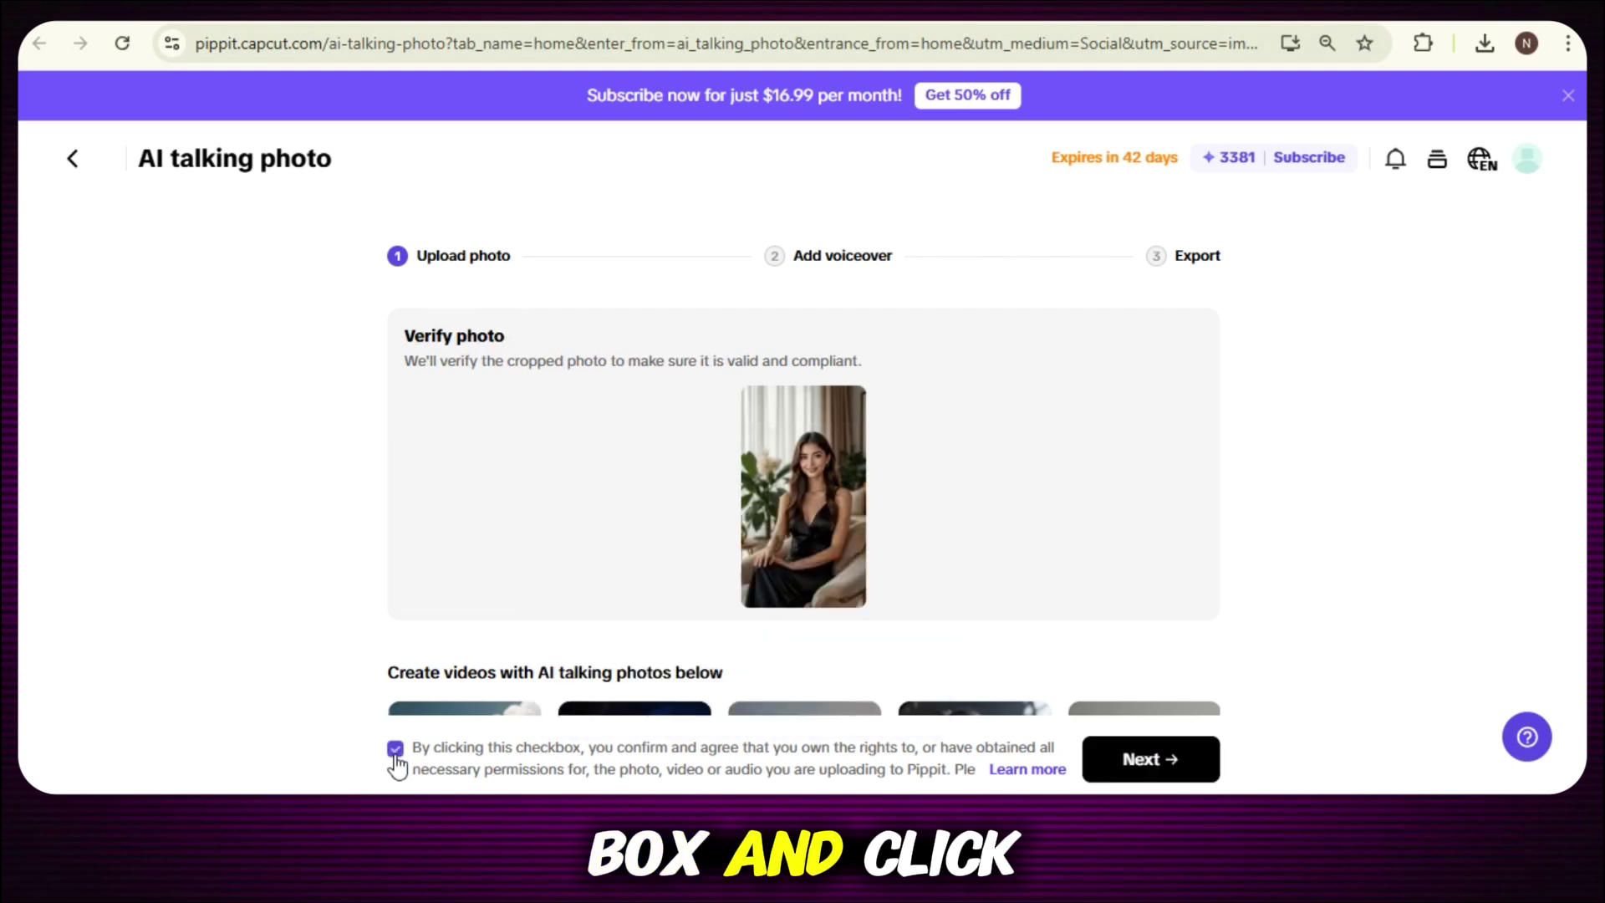
Add the voiceover script "Hi there. I was just a simple image, and now I'm a talking AI avatar — brought to life by BitNext. It's honestly amazing.".
left_click(1167, 761)
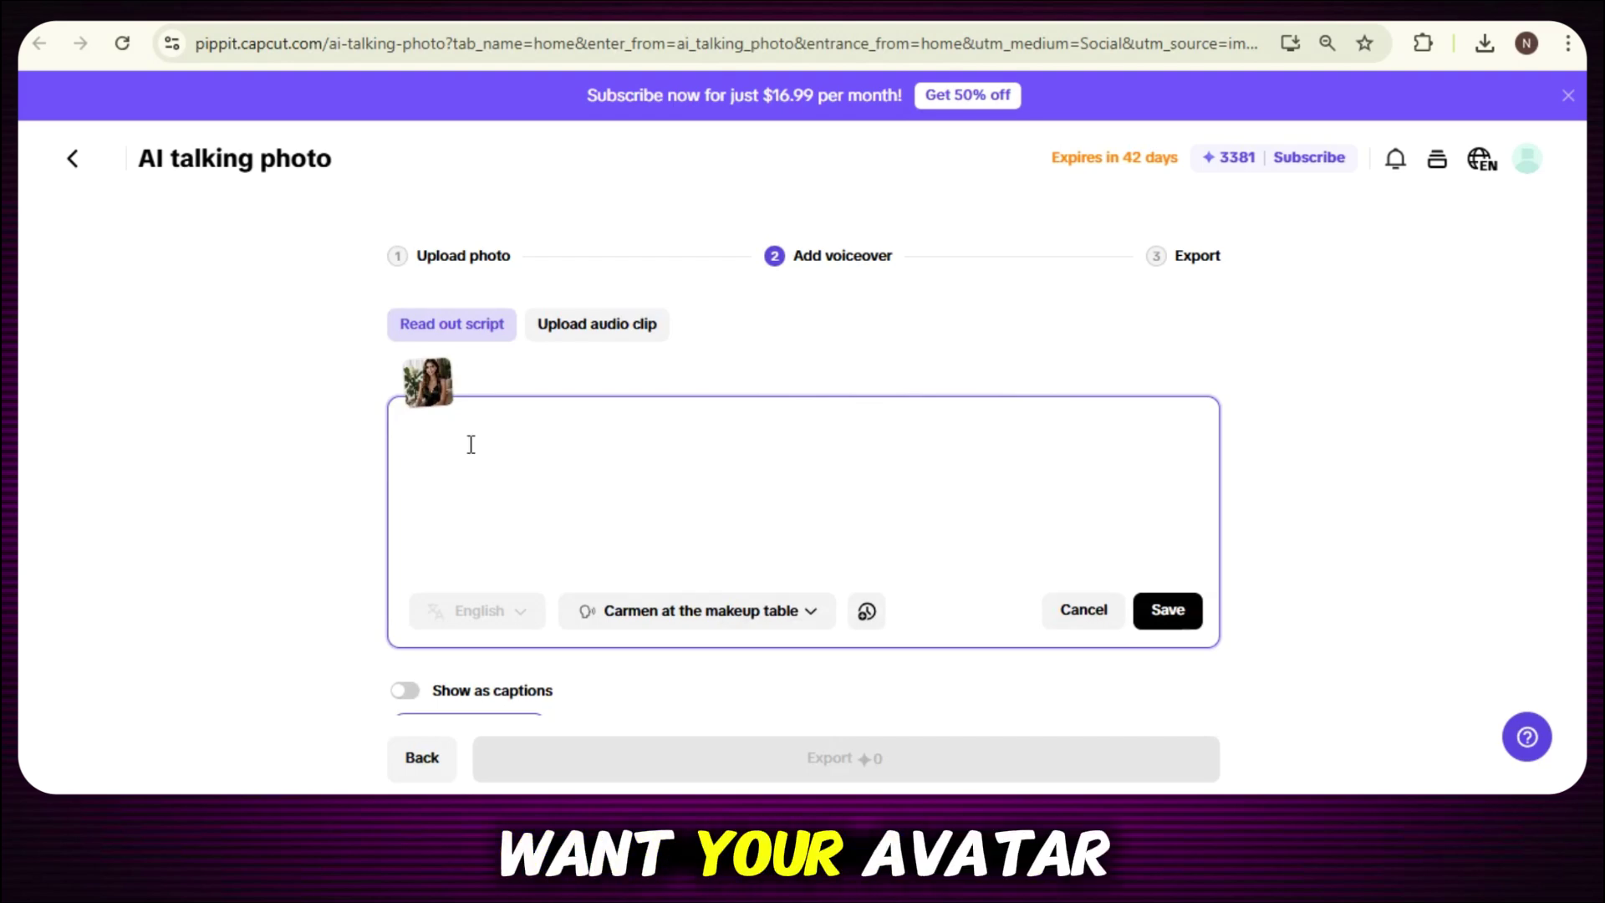
type("Hi there. I was just a simple image, and now I’m a talking AI avatar — brought to life by BitNext. It’s honestly amazing.")
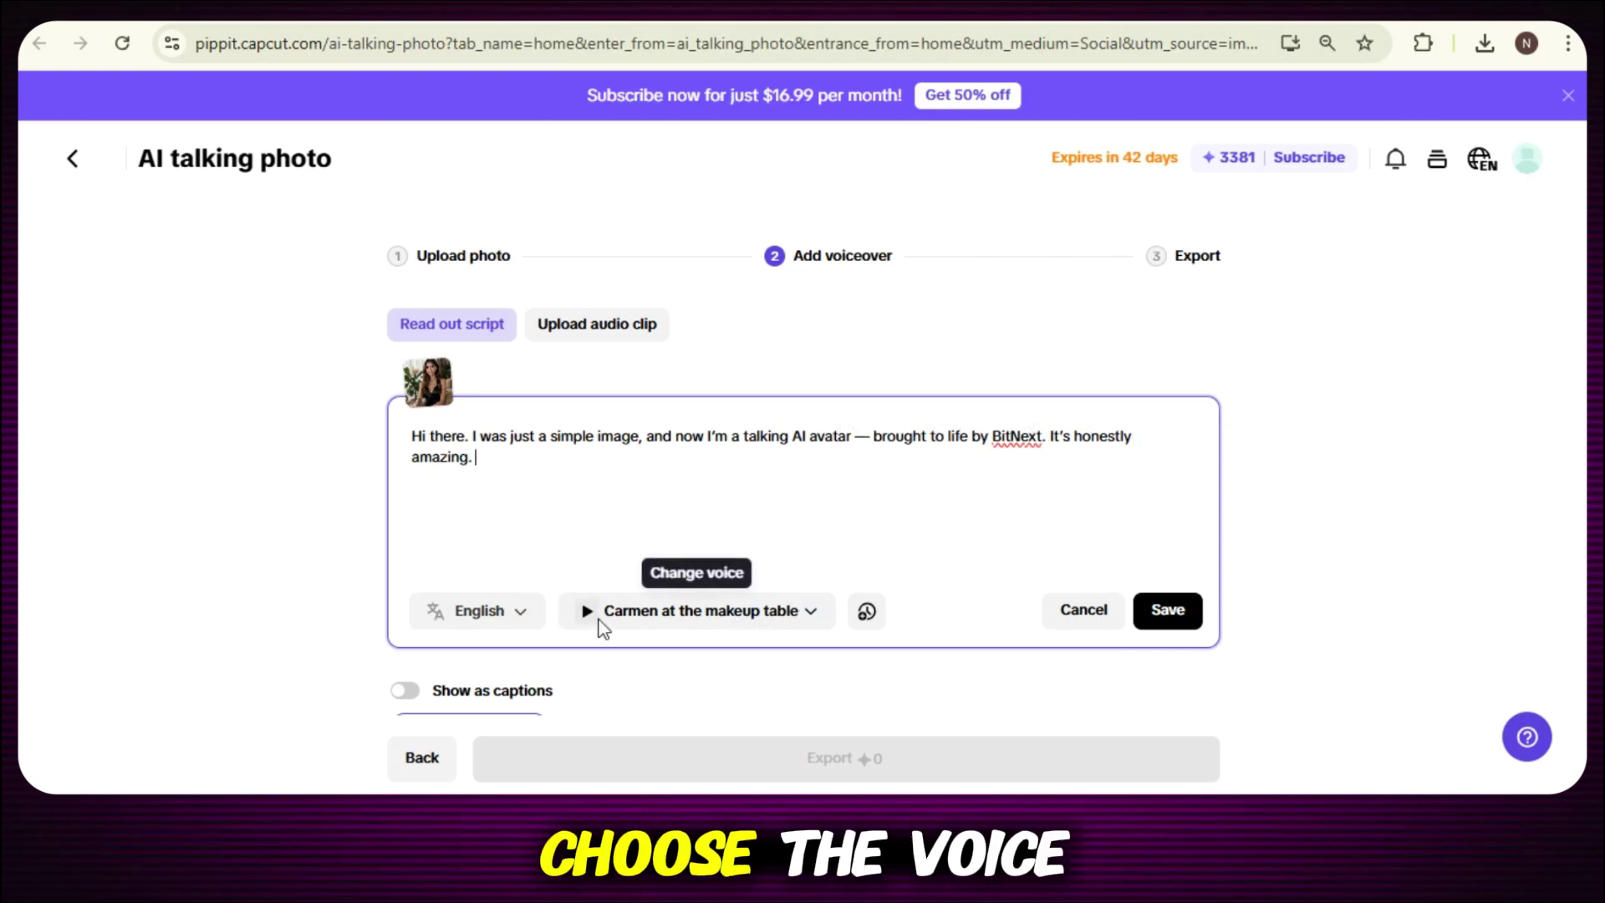
Browse the voice library and set the script's voice to "Tara - Conversational Expressive Voice".
left_click(694, 614)
scroll(755, 351, "down", 6)
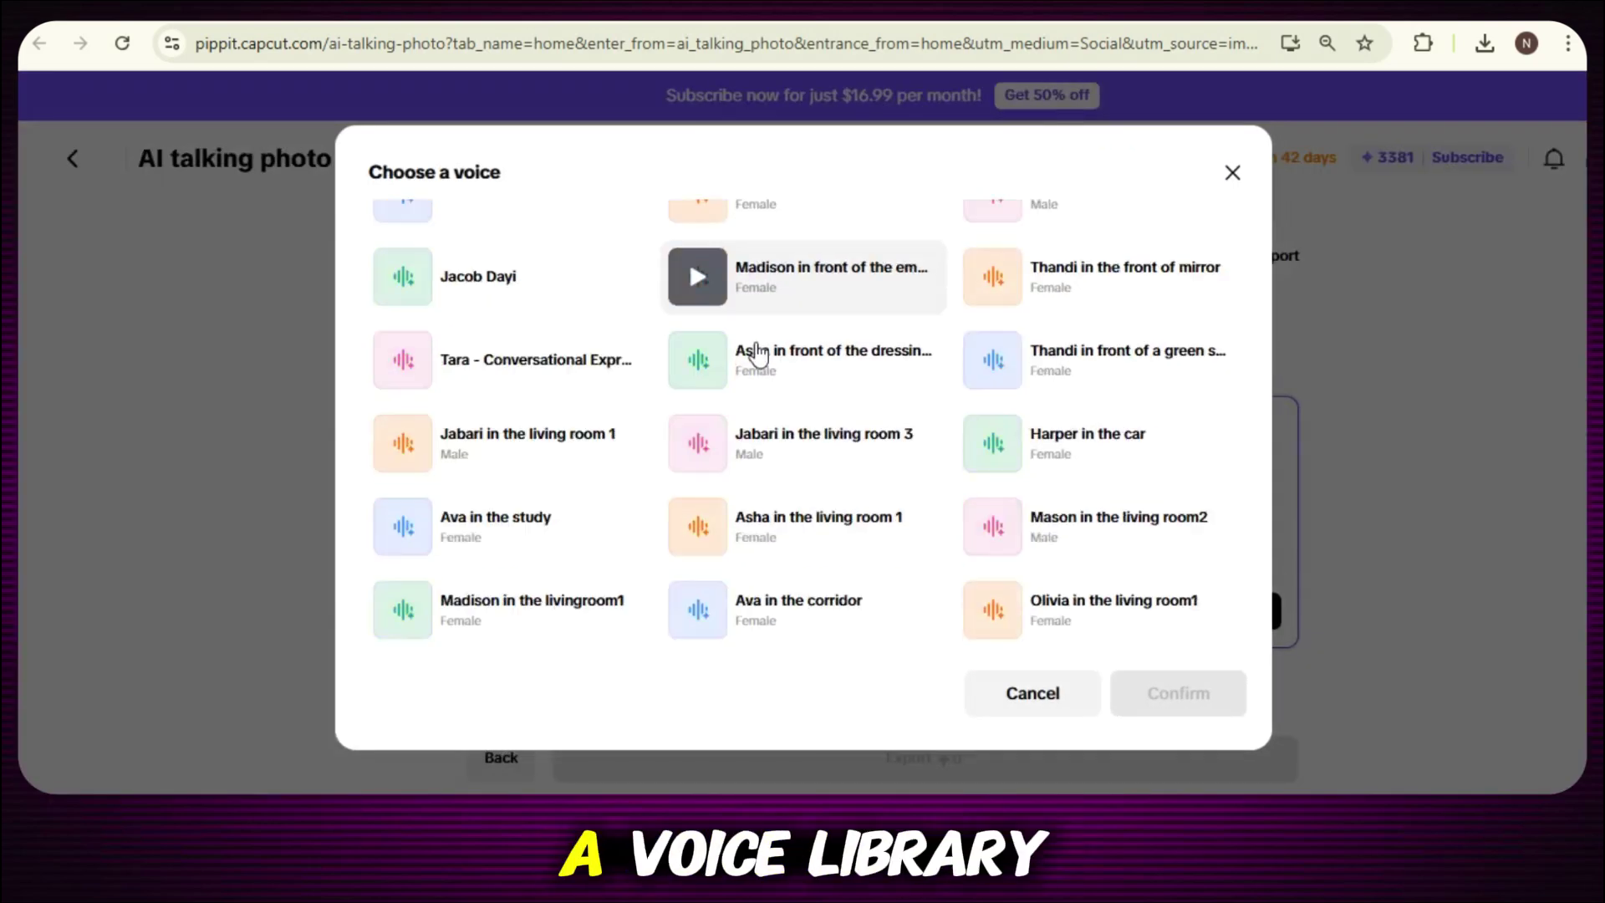
scroll(823, 470, "down", 10)
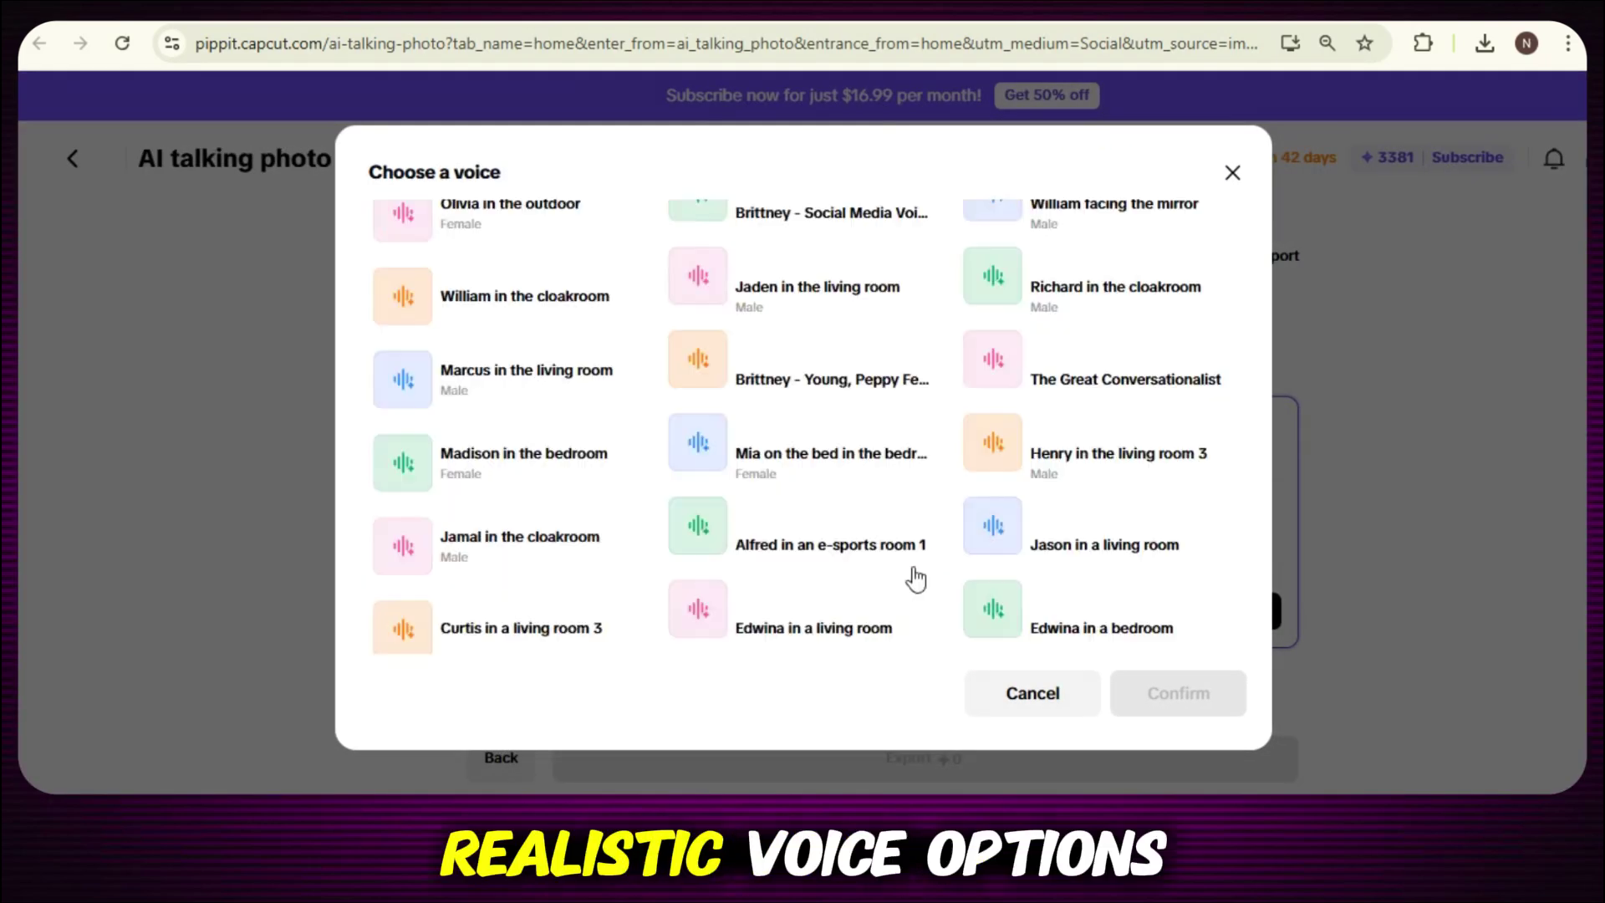
scroll(913, 573, "up", 12)
scroll(717, 465, "down", 5)
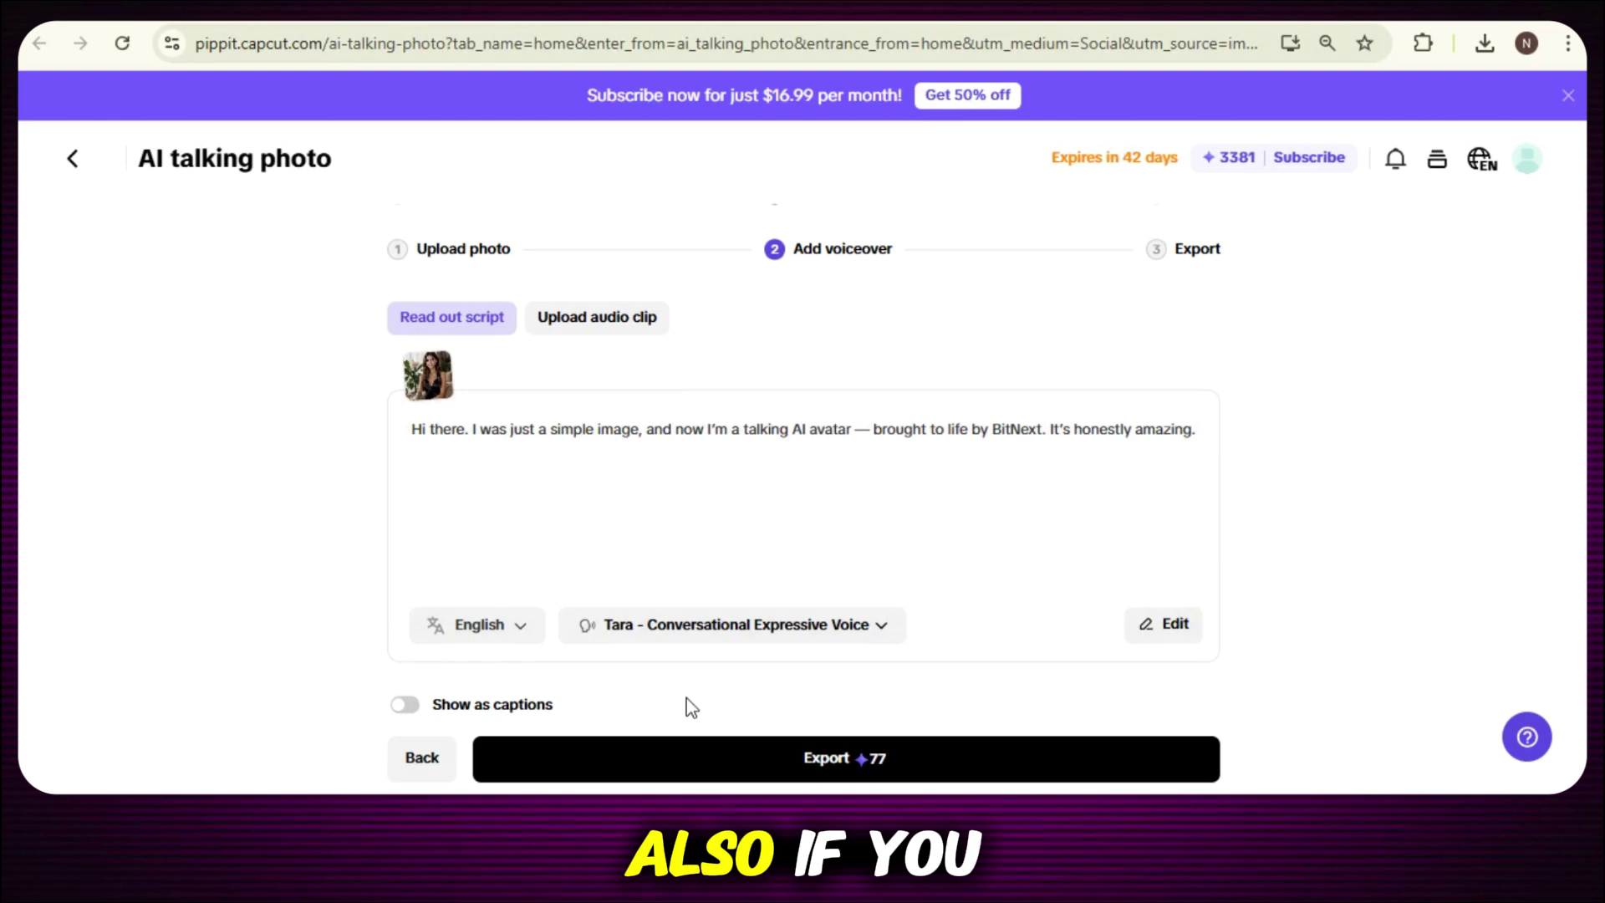
Look through the available caption styles and leave captions switched off for the talking photo.
scroll(655, 602, "down", 4)
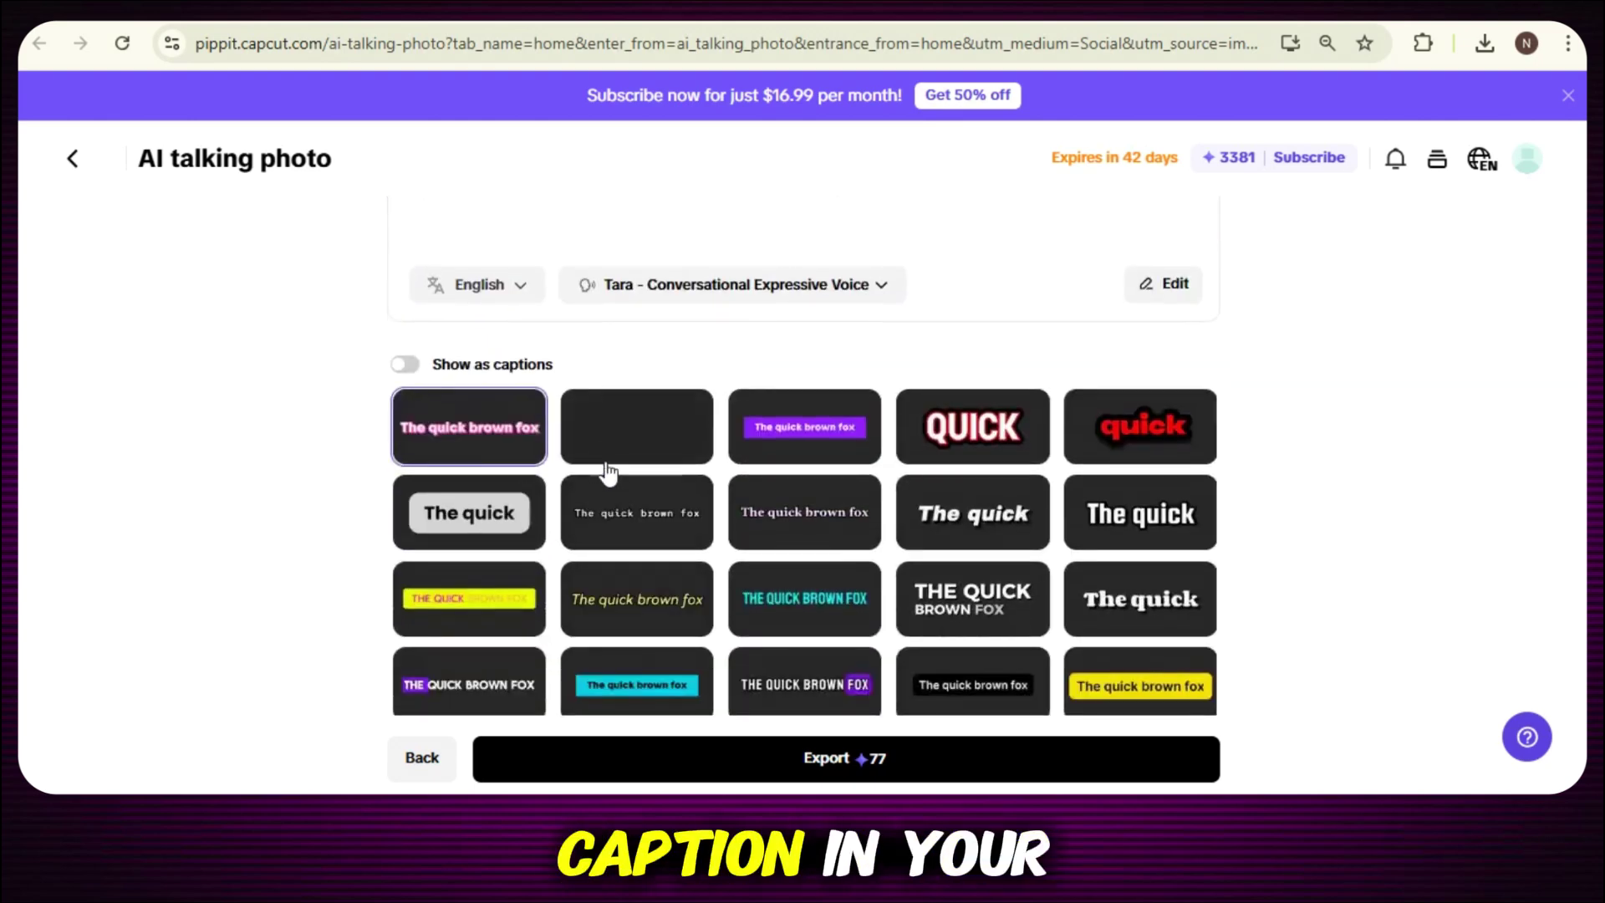
scroll(607, 472, "down", 6)
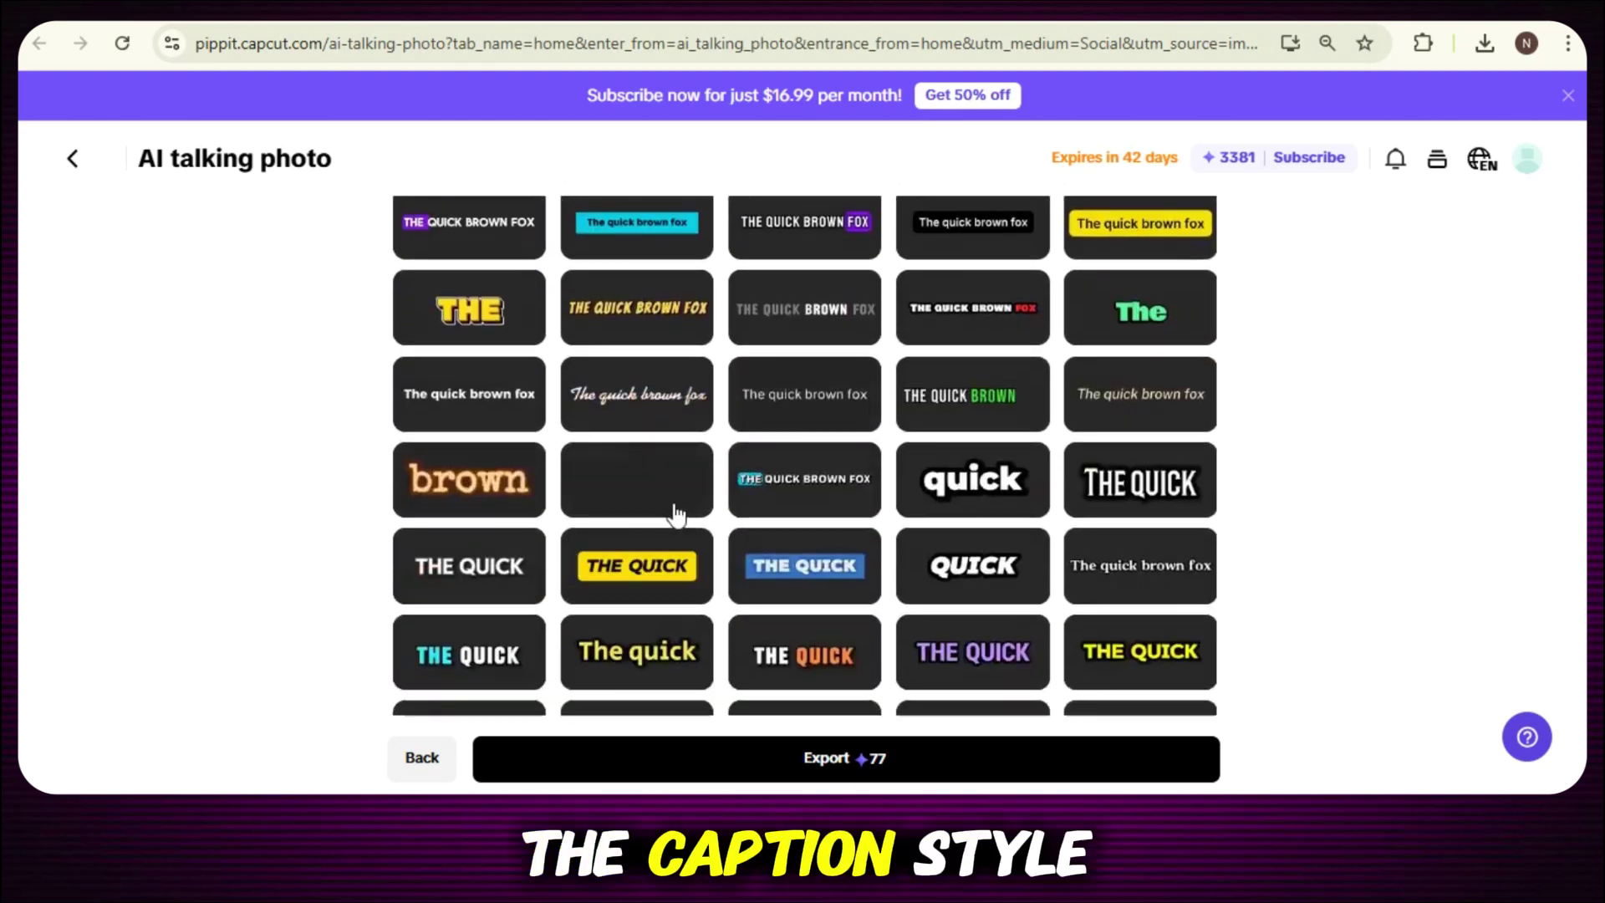
scroll(655, 459, "up", 8)
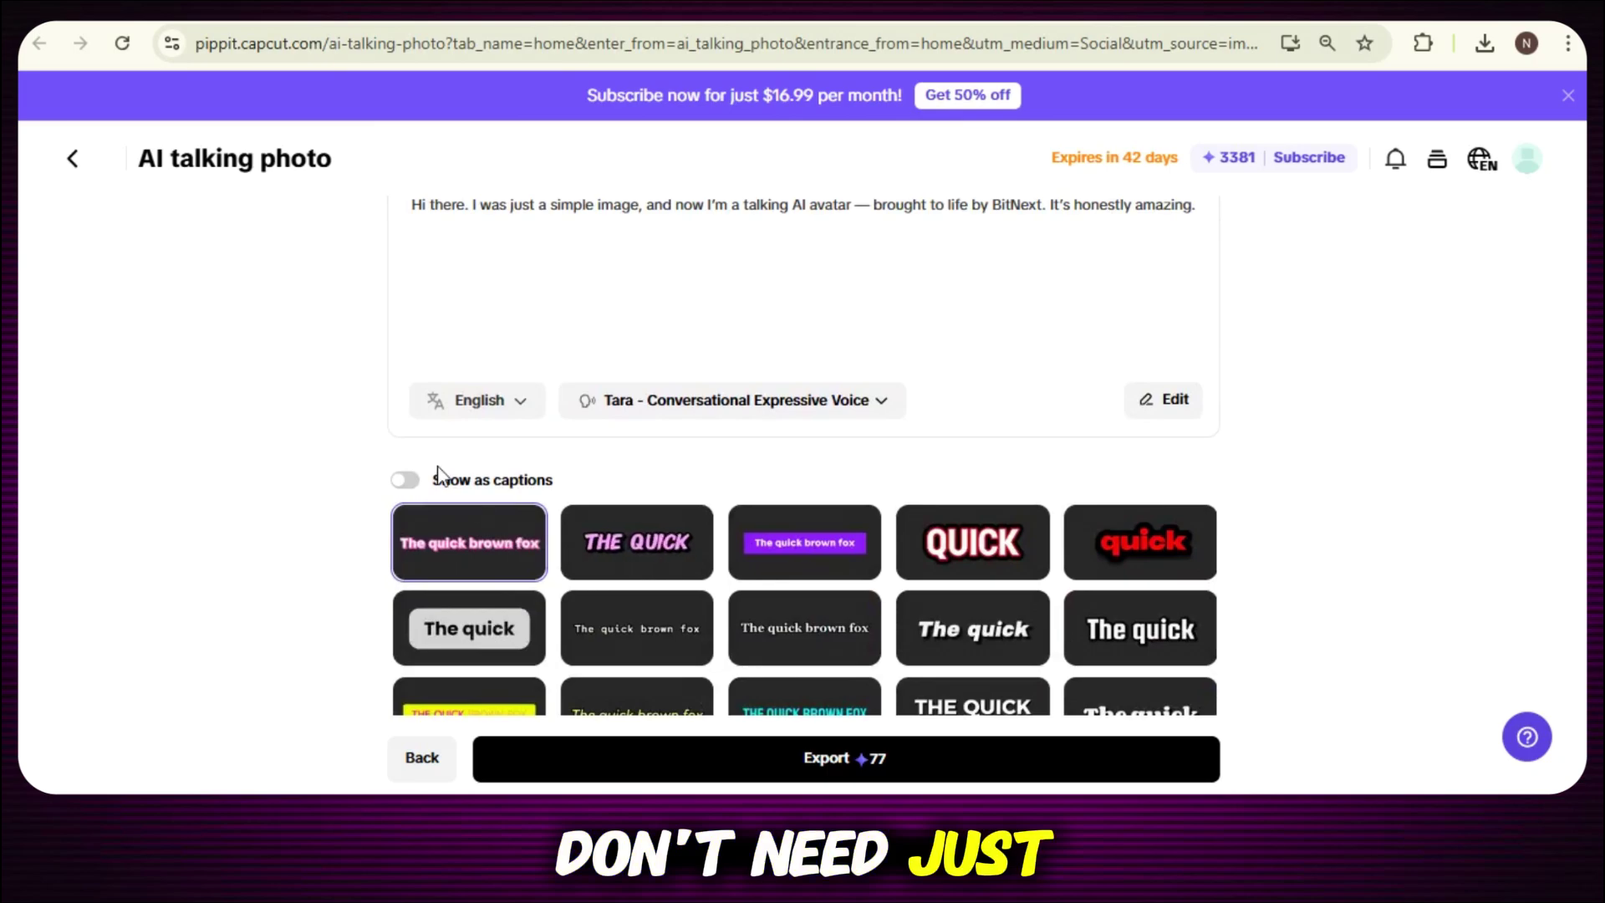
left_click(406, 481)
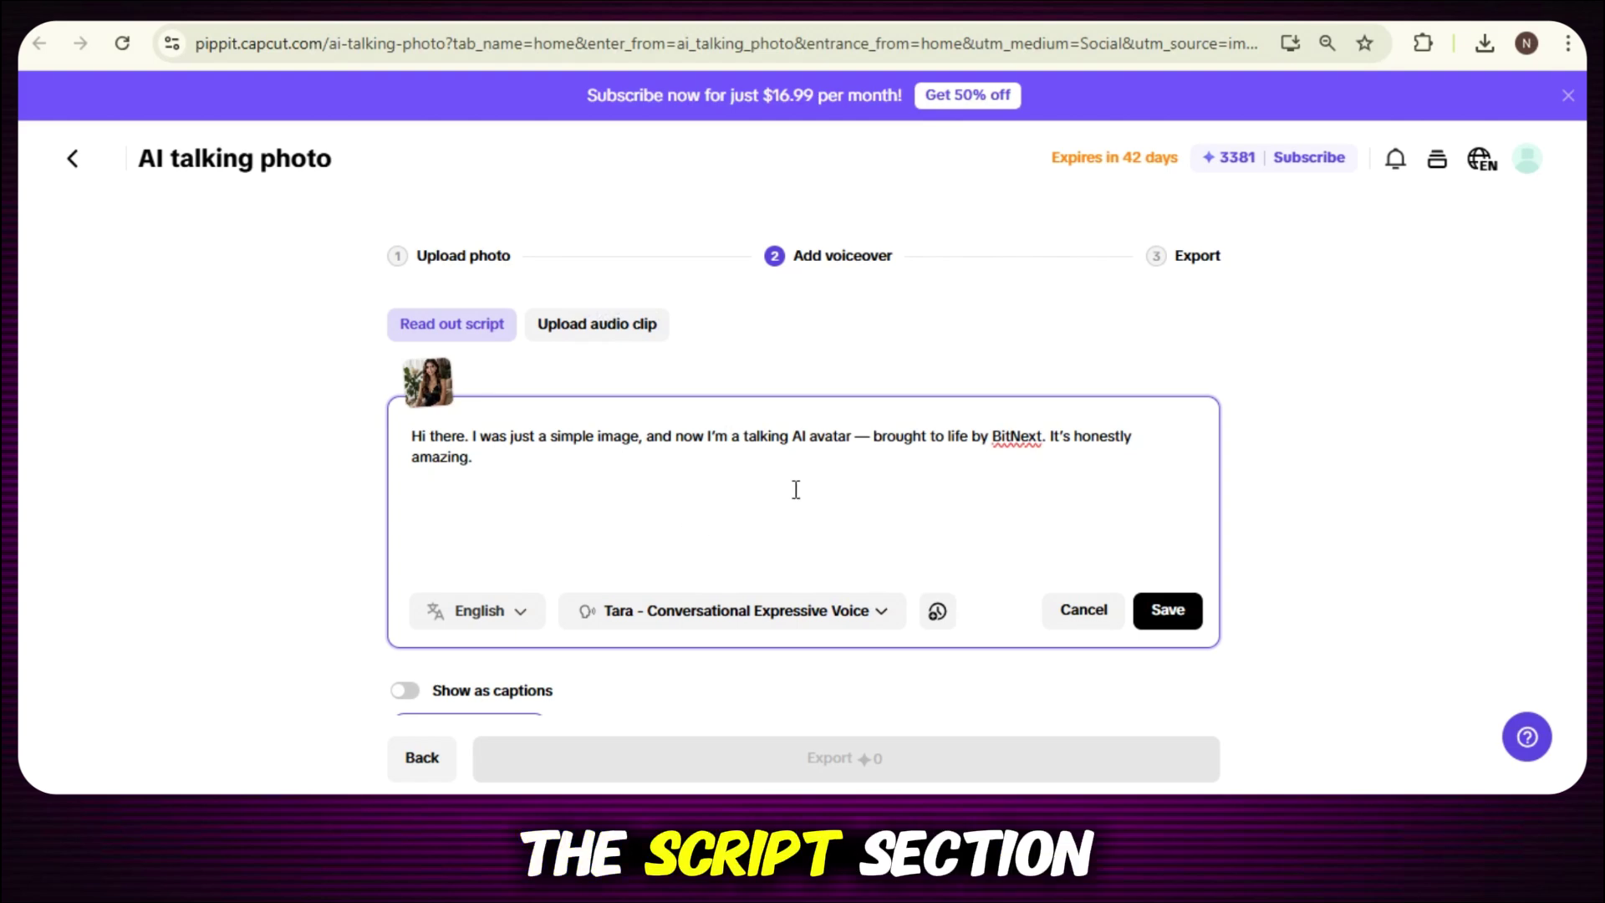
Save the voiceover script and export the talking photo as a 1080p, 30fps MP4 with recommended quality and no watermark.
left_click(1195, 625)
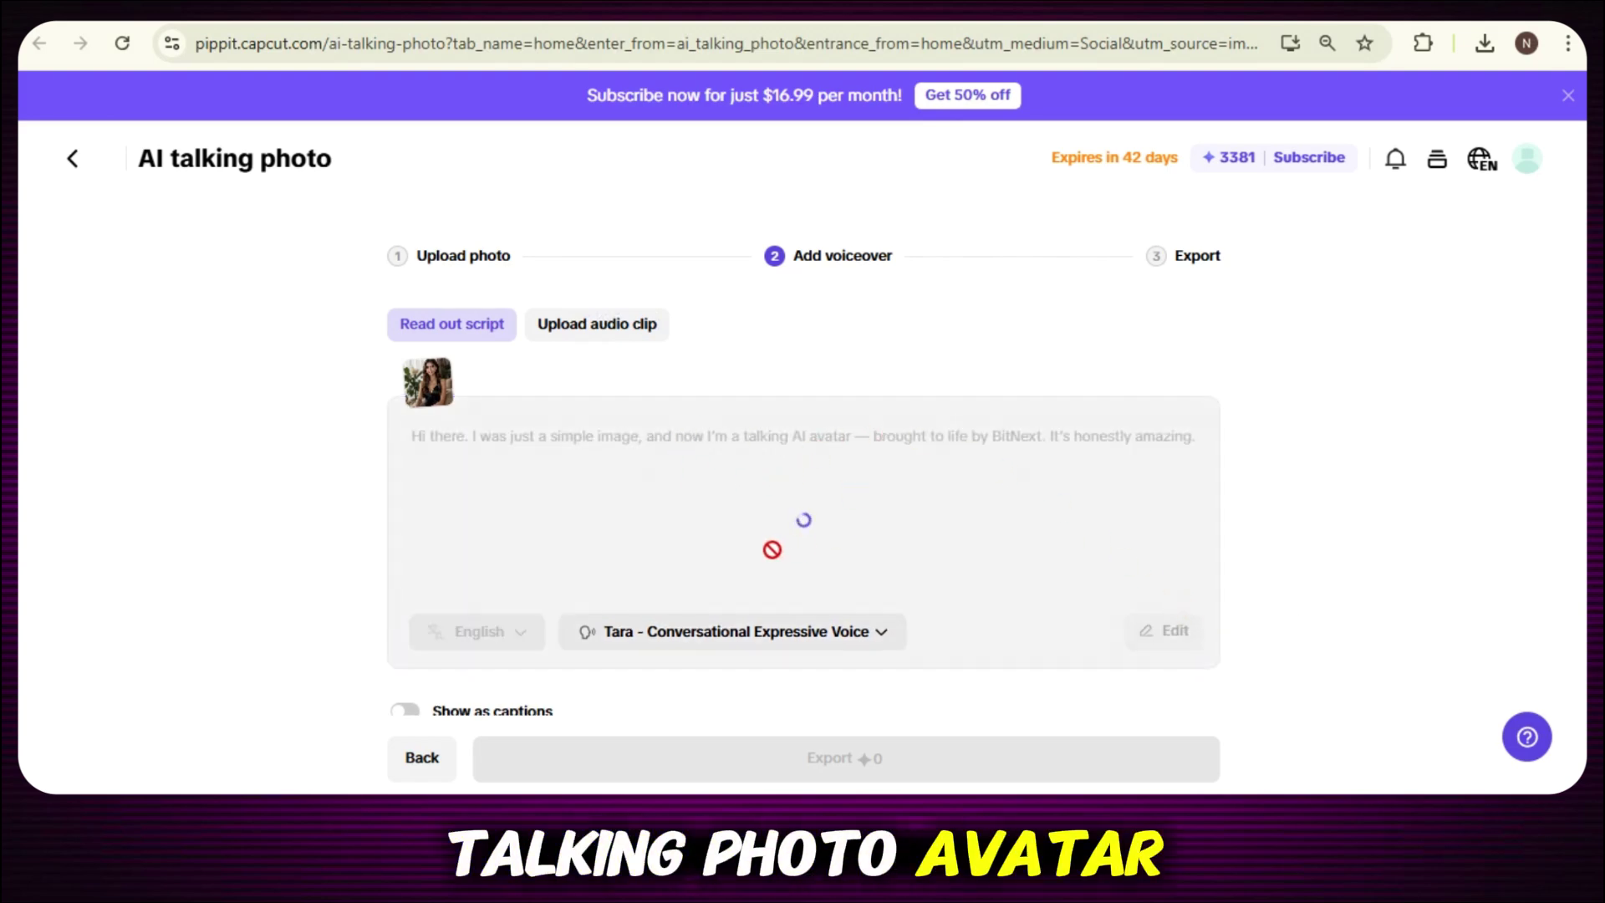
left_click(817, 760)
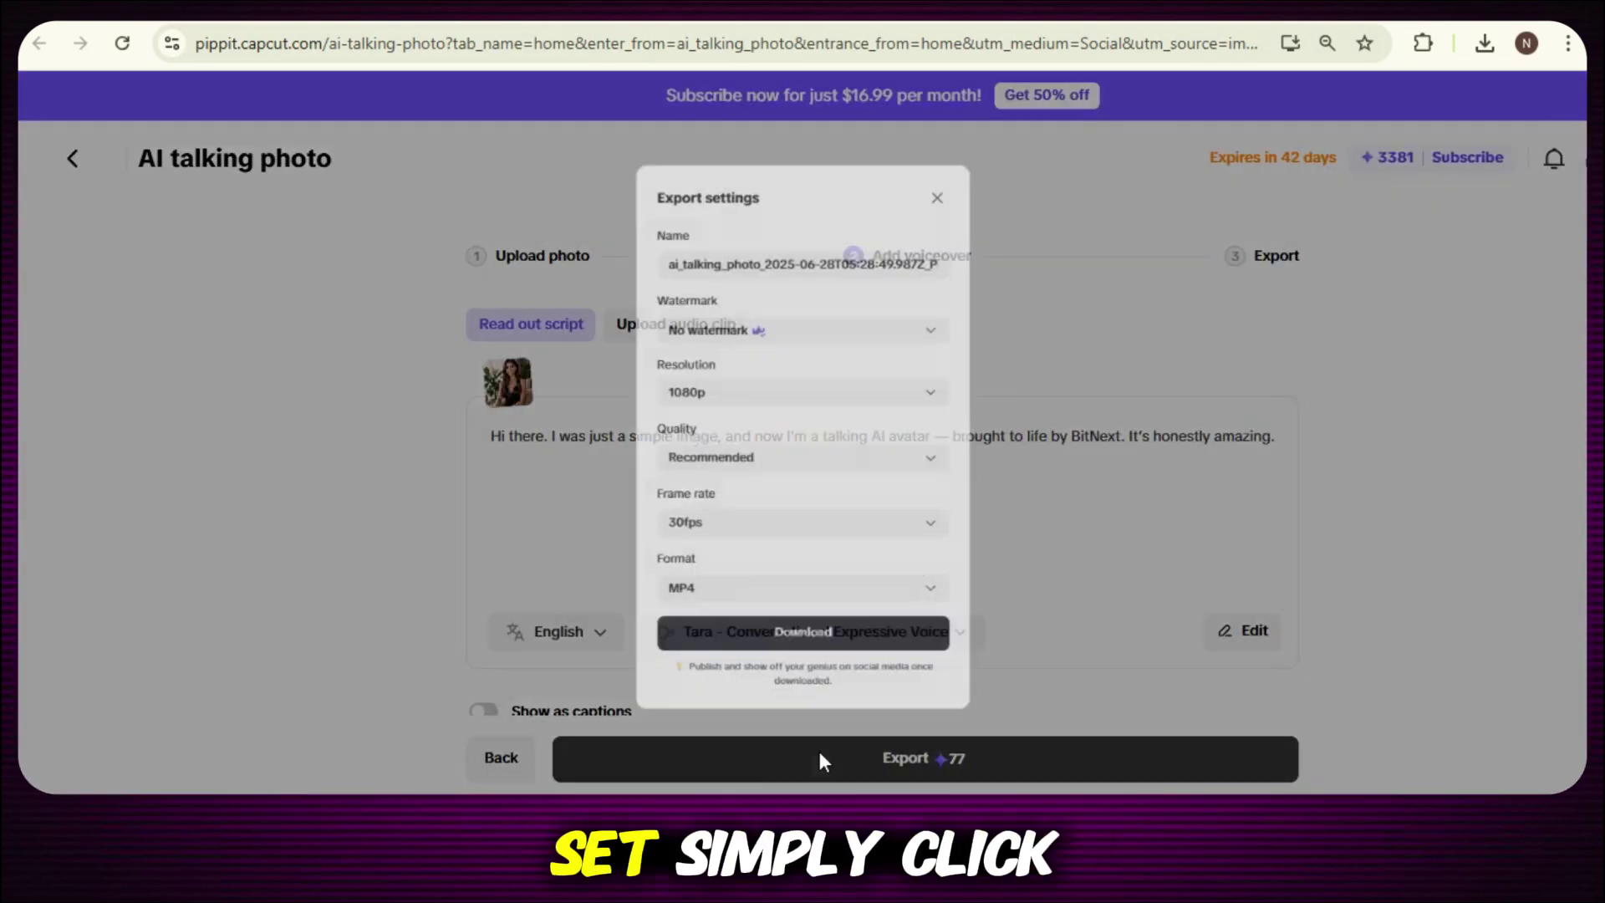
left_click(751, 674)
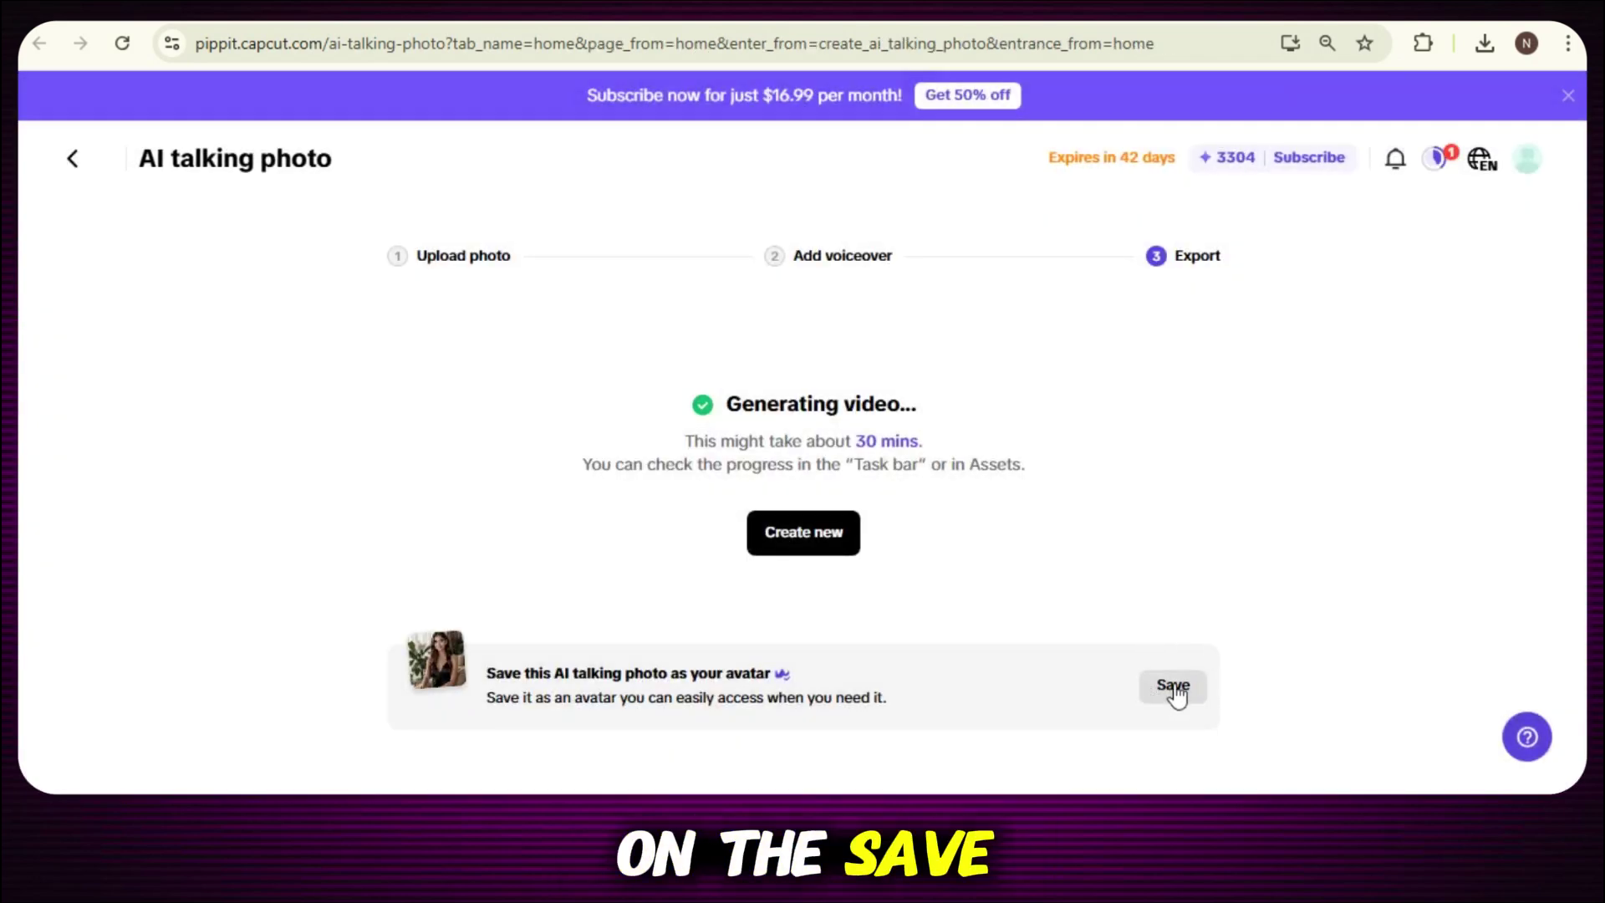
Save the talking photo as a reusable avatar, accept its terms, submit the photo and return to the home page.
left_click(1173, 687)
left_click(470, 682)
left_click(1049, 704)
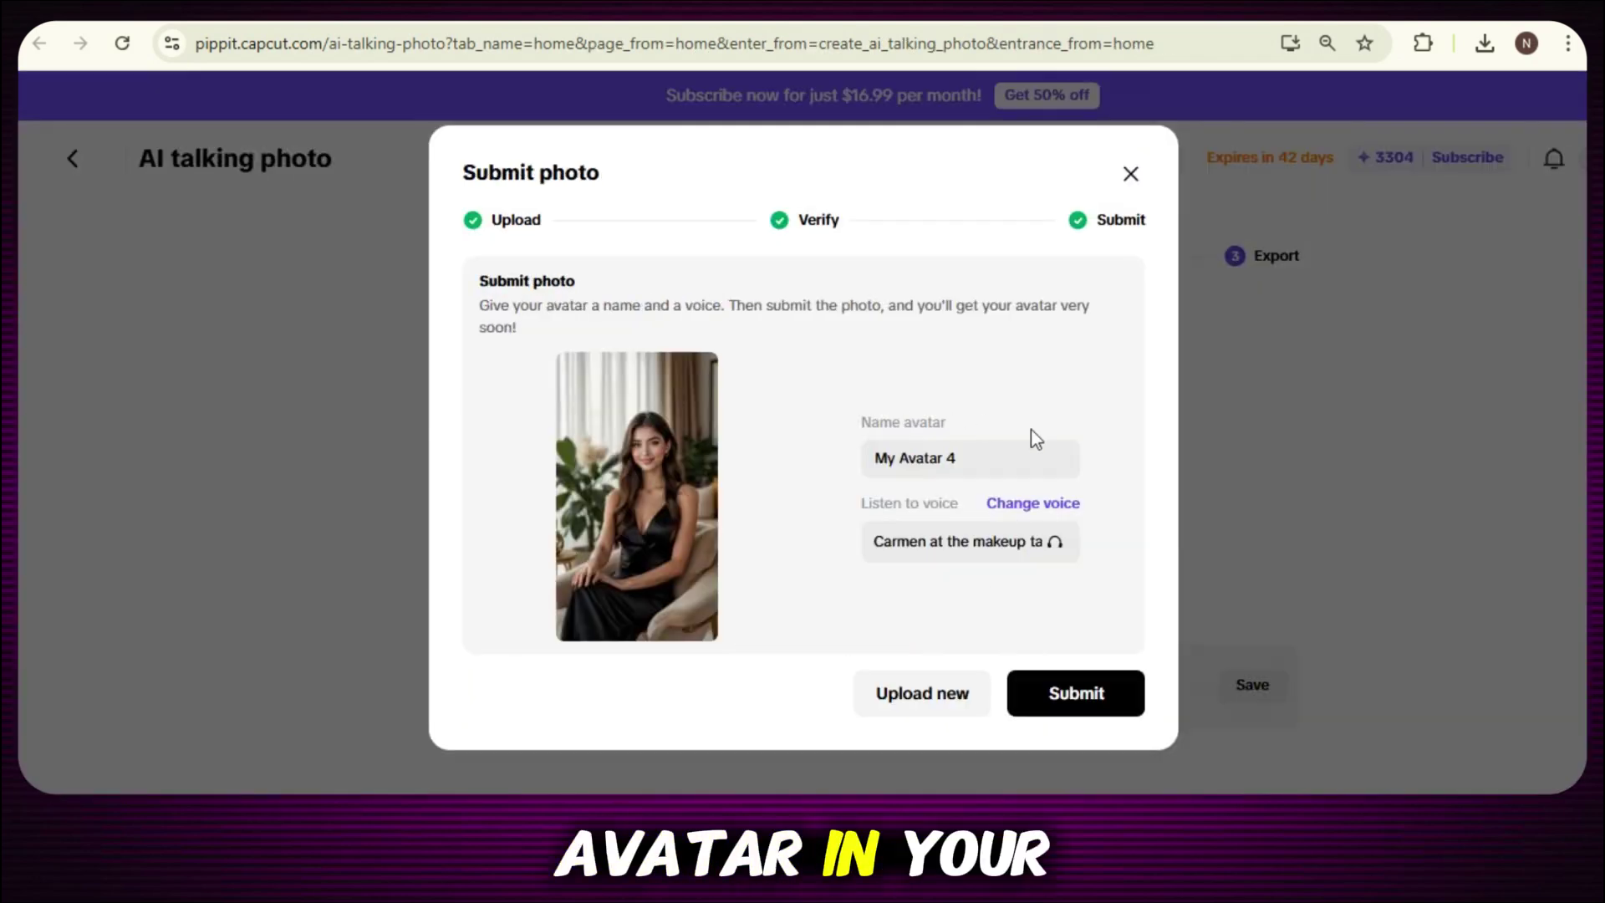
left_click(1040, 702)
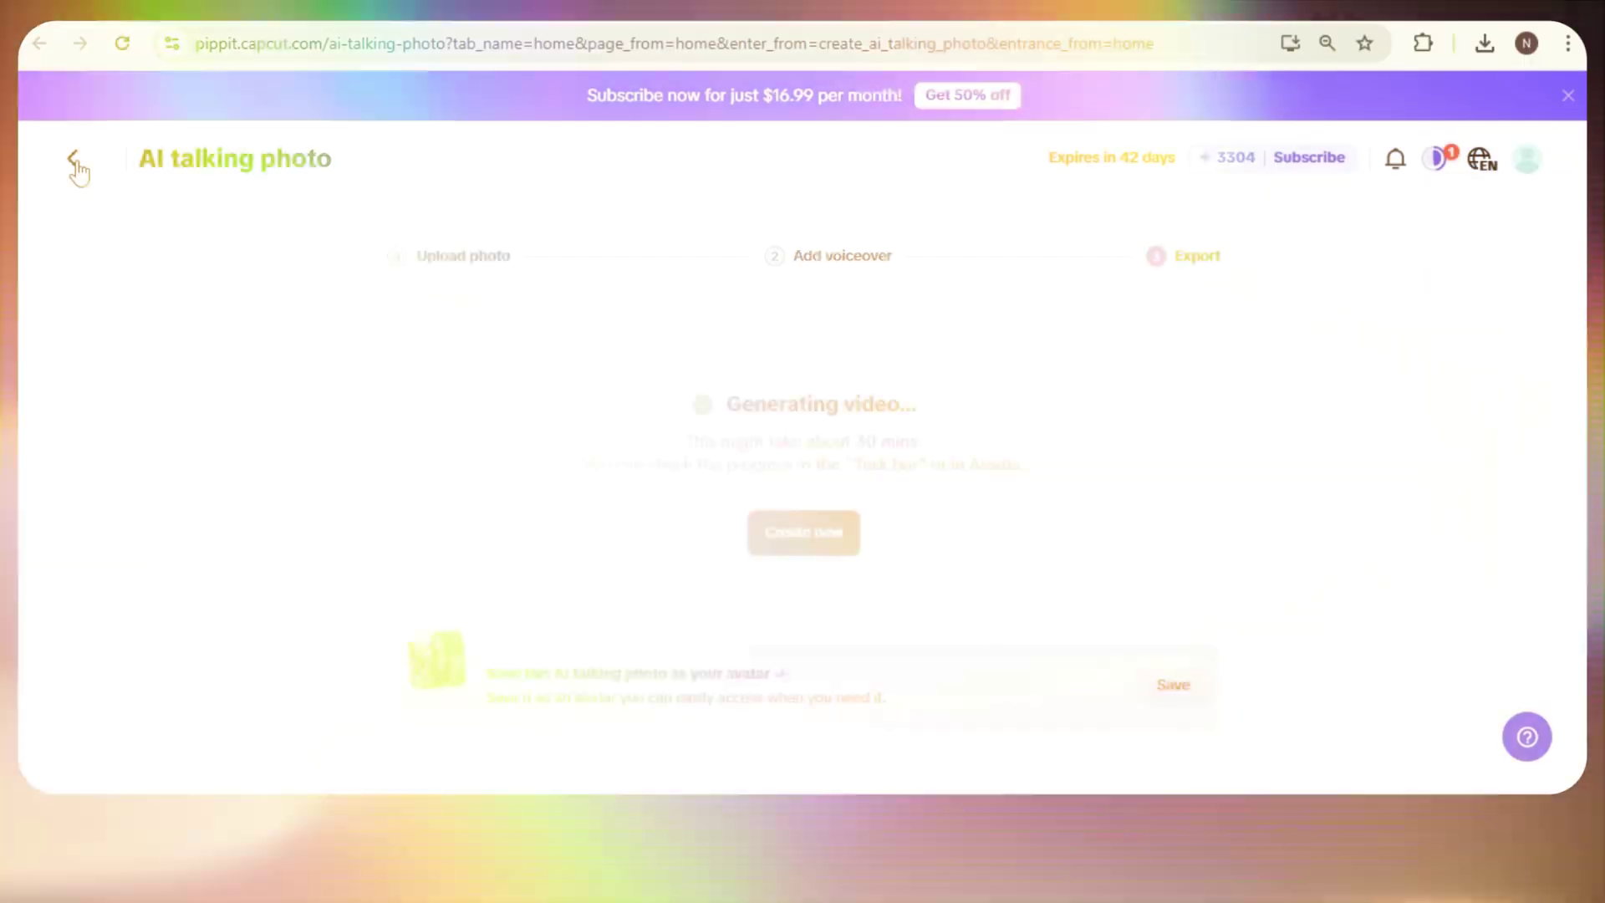
left_click(75, 164)
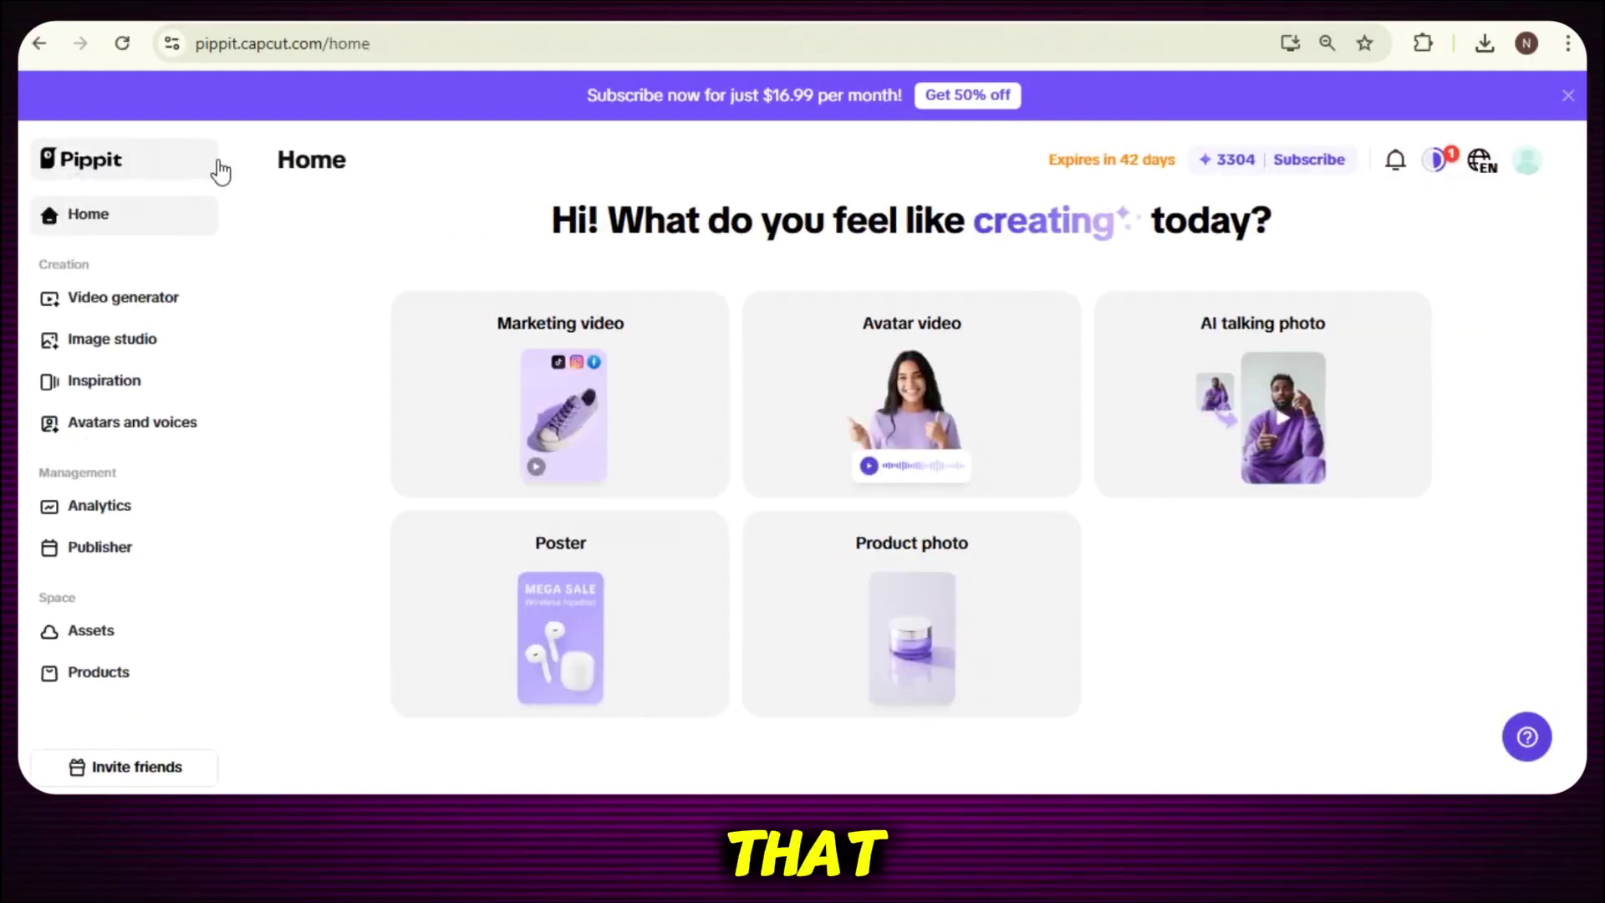